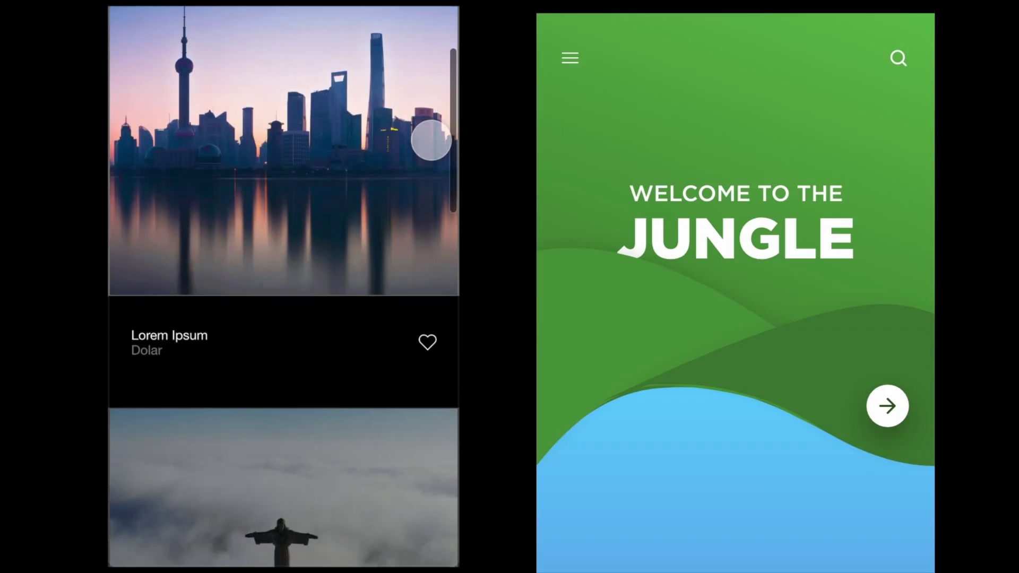
- Scroll through the black feed layout with header icons and Lorem Ipsum captions
{"action": "scroll", "coordinate": [431, 140], "scroll_direction": "down", "scroll_amount": 10}
{"action": "scroll", "coordinate": [431, 140], "scroll_direction": "down", "scroll_amount": 6}
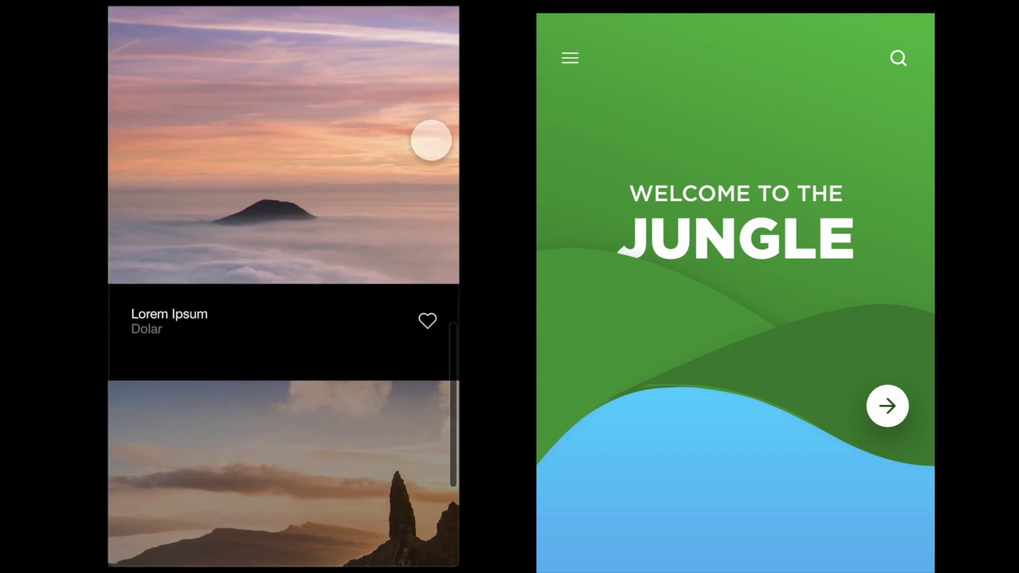
{"action": "scroll", "coordinate": [431, 140], "scroll_direction": "up", "scroll_amount": 10}
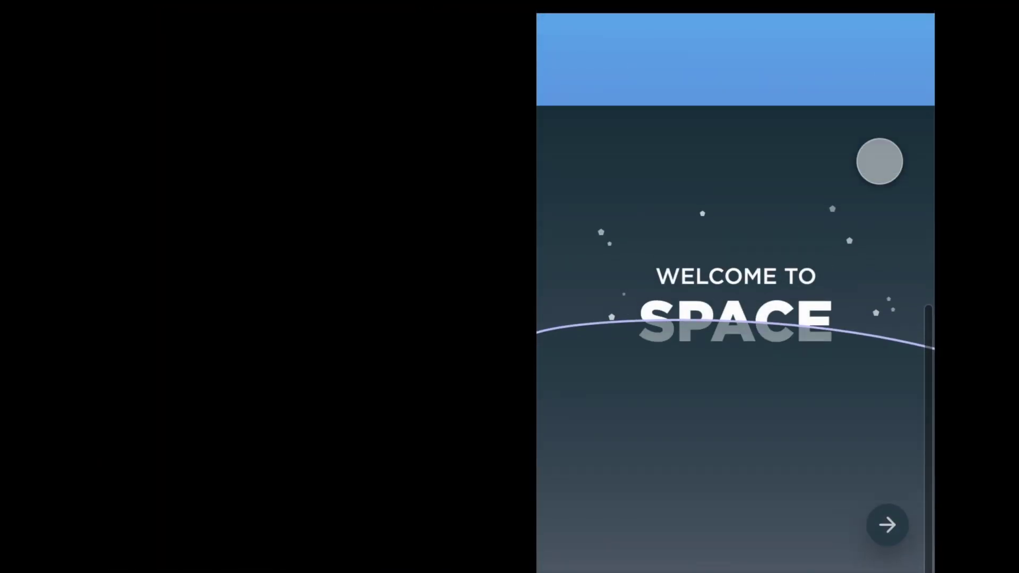
{"action": "scroll", "coordinate": [879, 161], "scroll_direction": "up", "scroll_amount": 2}
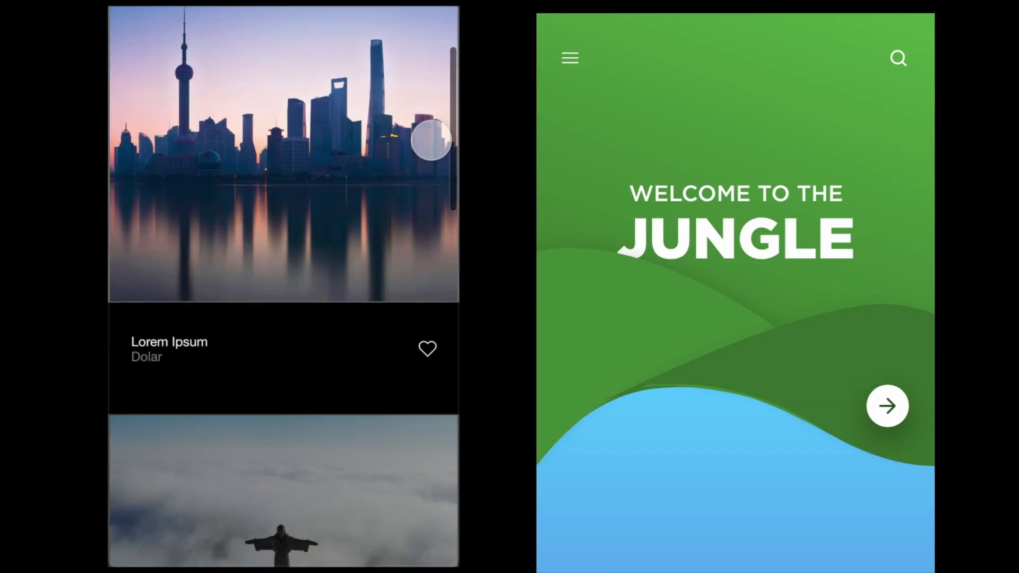
{"action": "scroll", "coordinate": [430, 140], "scroll_direction": "down", "scroll_amount": 5}
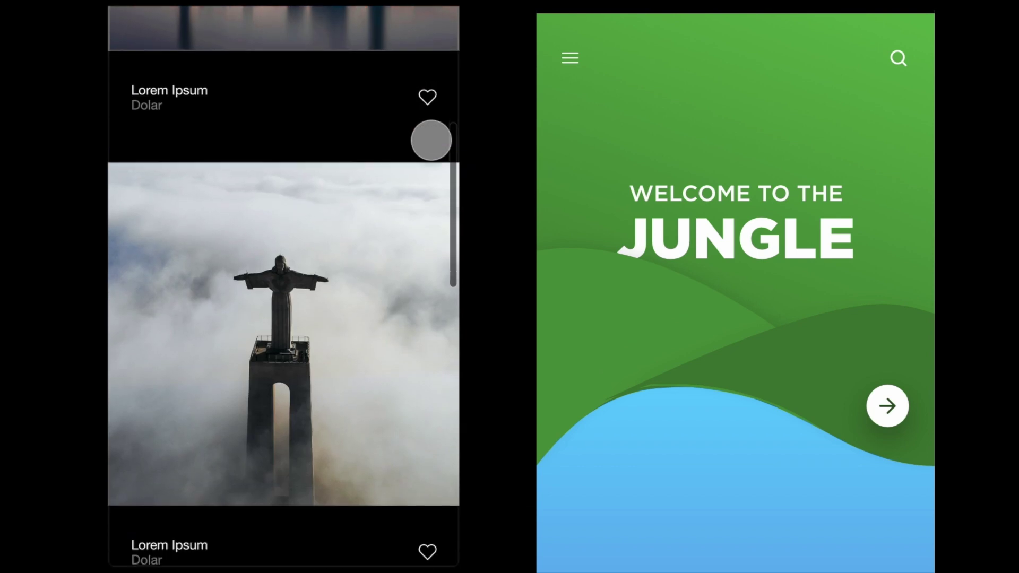
{"action": "scroll", "coordinate": [431, 140], "scroll_direction": "down", "scroll_amount": 5}
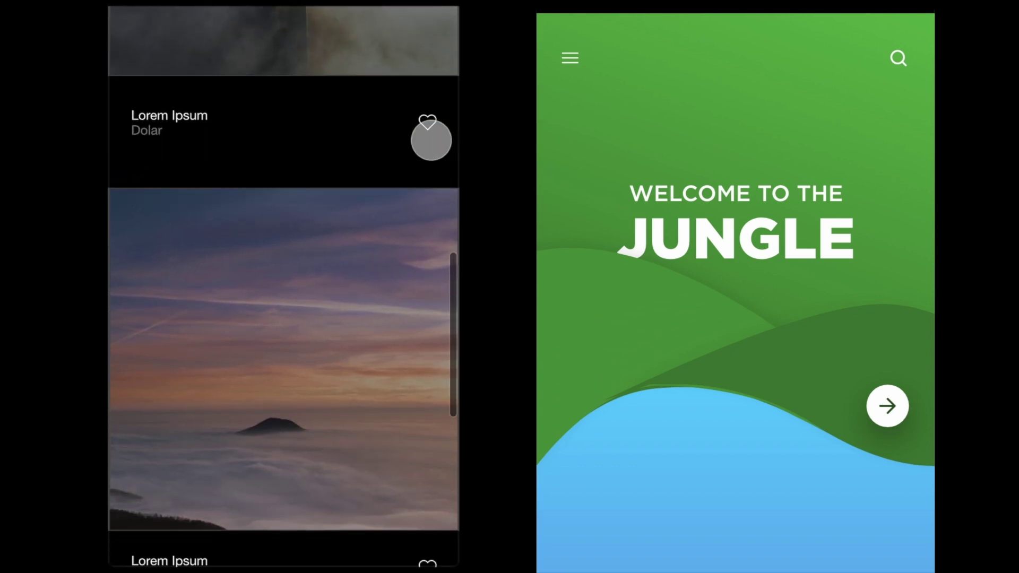
{"action": "scroll", "coordinate": [430, 140], "scroll_direction": "down", "scroll_amount": 5}
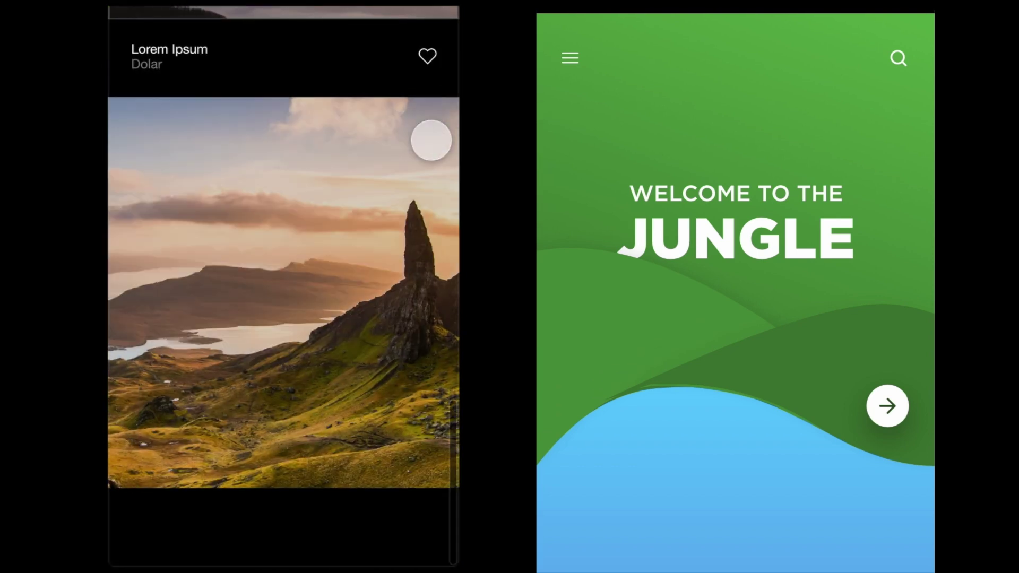
{"action": "scroll", "coordinate": [878, 159], "scroll_direction": "down", "scroll_amount": 5}
{"action": "scroll", "coordinate": [419, 128], "scroll_direction": "up", "scroll_amount": 5}
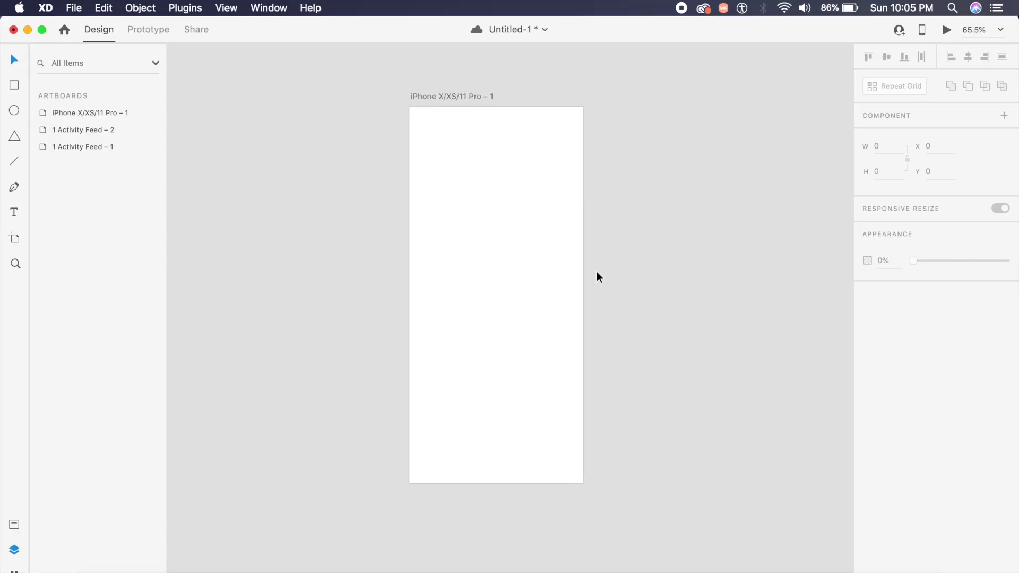
- Select the iPhone X/XS/11 Pro artboard to check its preset size, then deselect it
{"action": "left_click", "coordinate": [458, 96]}
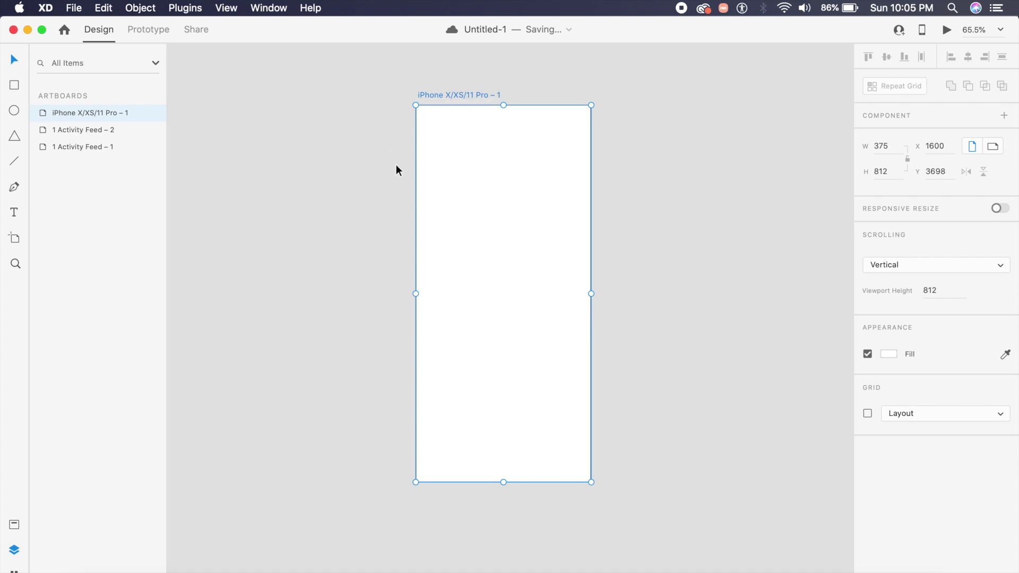
{"action": "scroll", "coordinate": [967, 361], "scroll_direction": "down", "scroll_amount": 3}
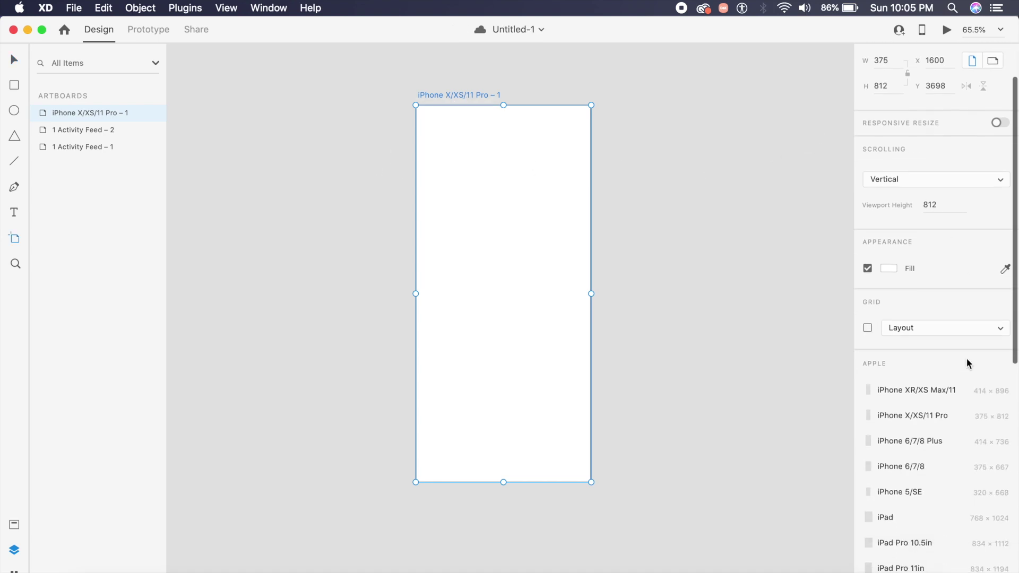
{"action": "scroll", "coordinate": [966, 360], "scroll_direction": "down", "scroll_amount": 2}
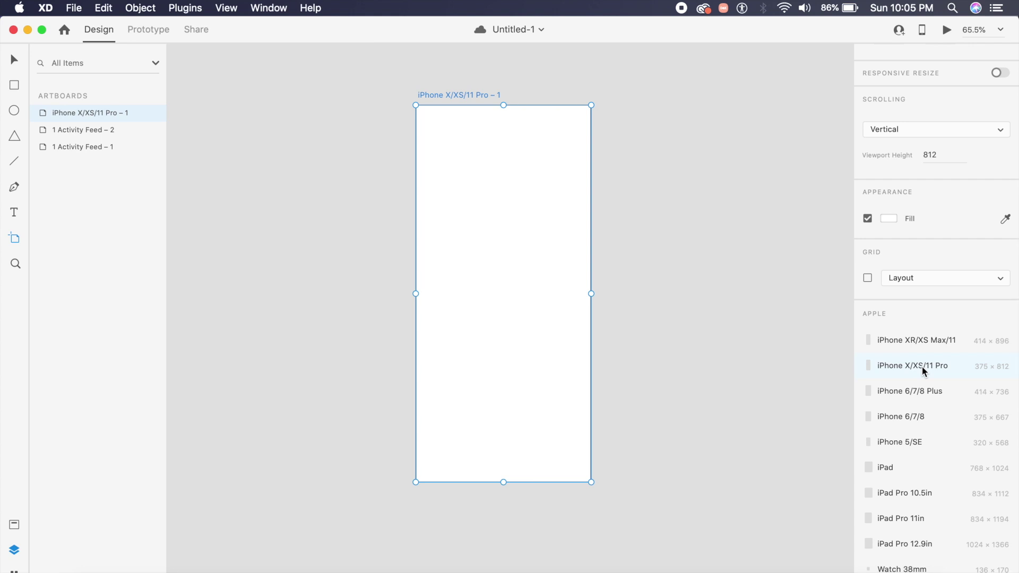
{"action": "left_click", "coordinate": [705, 300]}
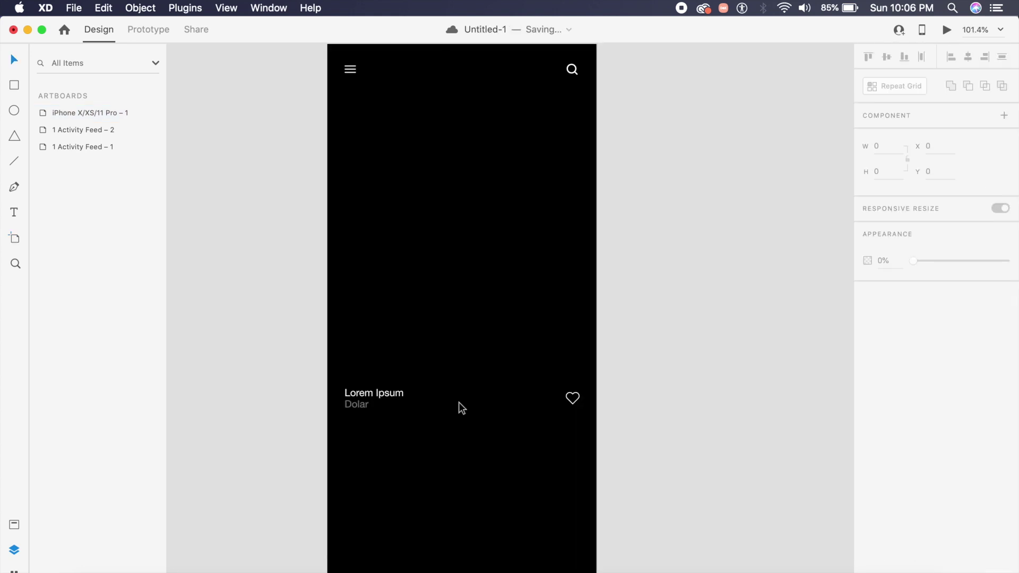
{"action": "scroll", "coordinate": [458, 402], "scroll_direction": "up", "scroll_amount": 2}
{"action": "scroll", "coordinate": [458, 406], "scroll_direction": "down", "scroll_amount": 3}
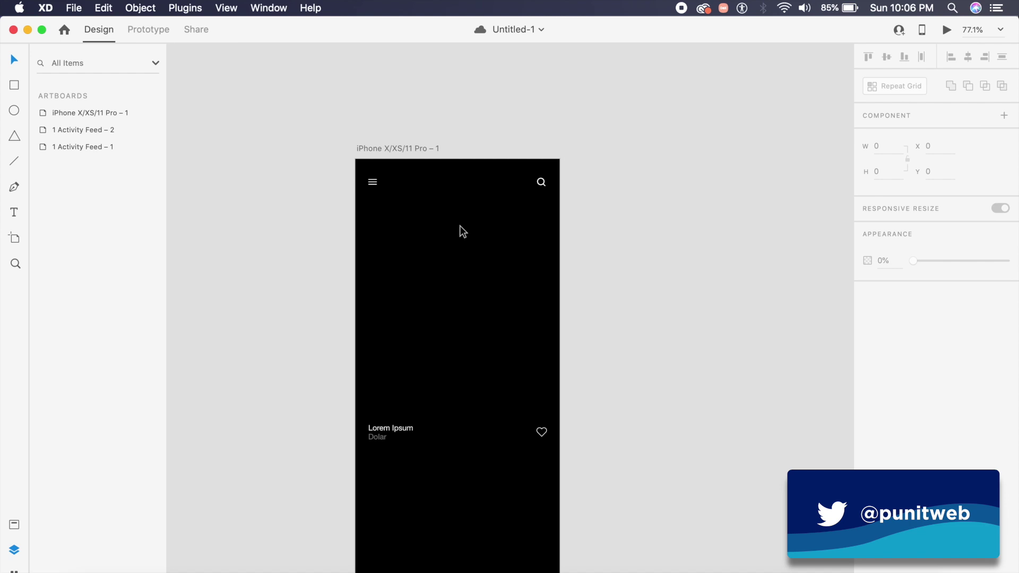
- Draw a full-width white rectangle under the header and stretch it to 375 × 362
{"action": "key", "text": "r"}
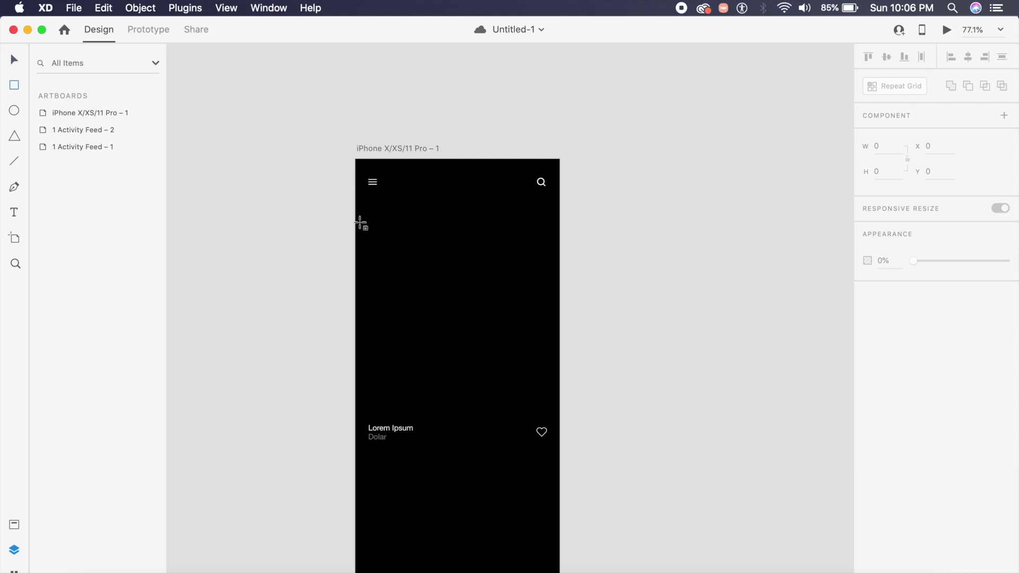
{"action": "left_click_drag", "start_coordinate": [355, 211], "coordinate": [559, 391]}
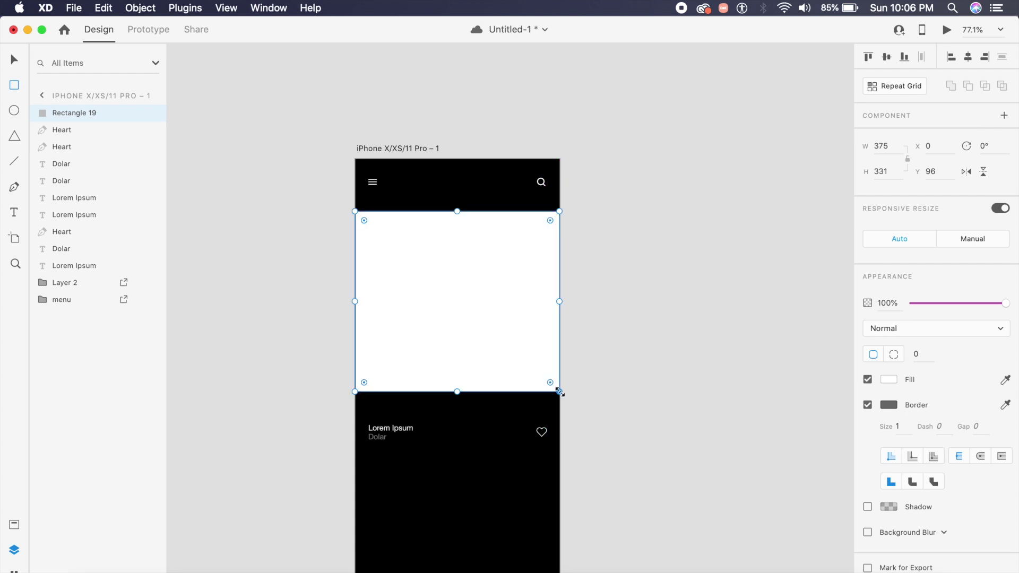
{"action": "key", "text": "Escape"}
{"action": "left_click", "coordinate": [480, 333]}
{"action": "left_click_drag", "start_coordinate": [456, 391], "coordinate": [457, 408]}
{"action": "left_click", "coordinate": [702, 427]}
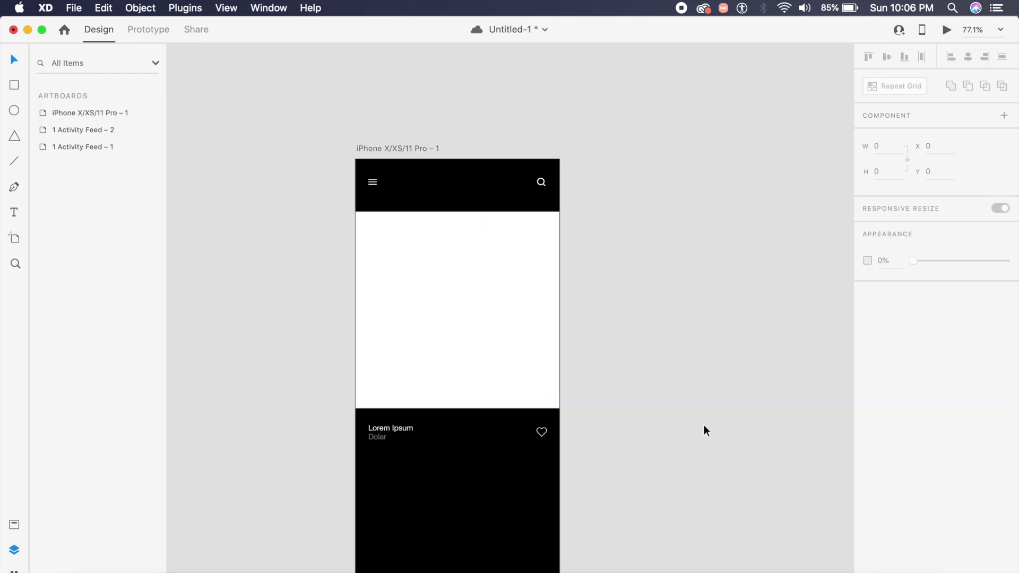
- Place a duplicate of the white rectangle on the pasteboard beside the artboard
{"action": "left_click", "coordinate": [517, 307]}
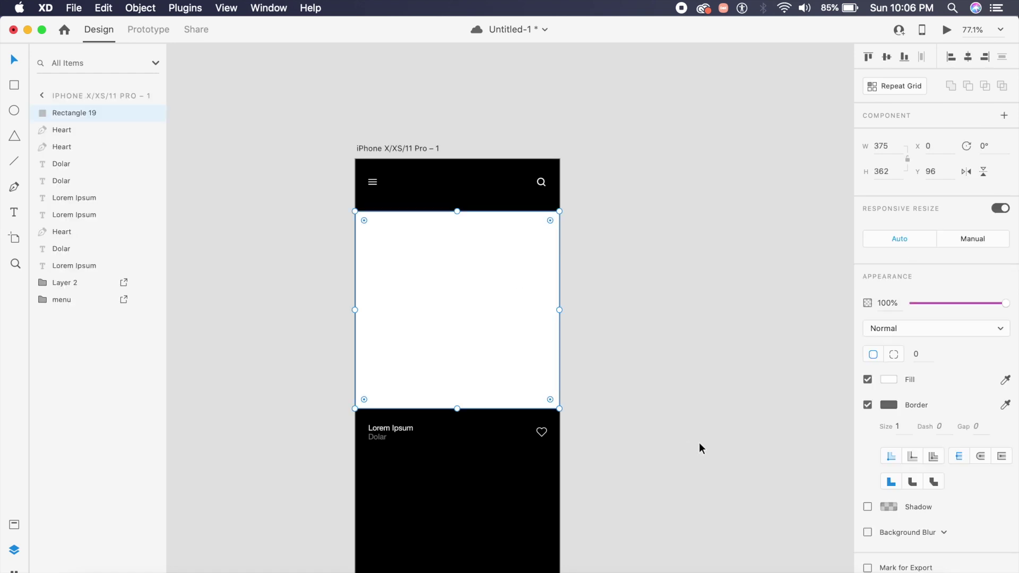
{"action": "left_click_drag", "start_coordinate": [448, 348], "coordinate": [682, 320]}
{"action": "left_click", "coordinate": [680, 180]}
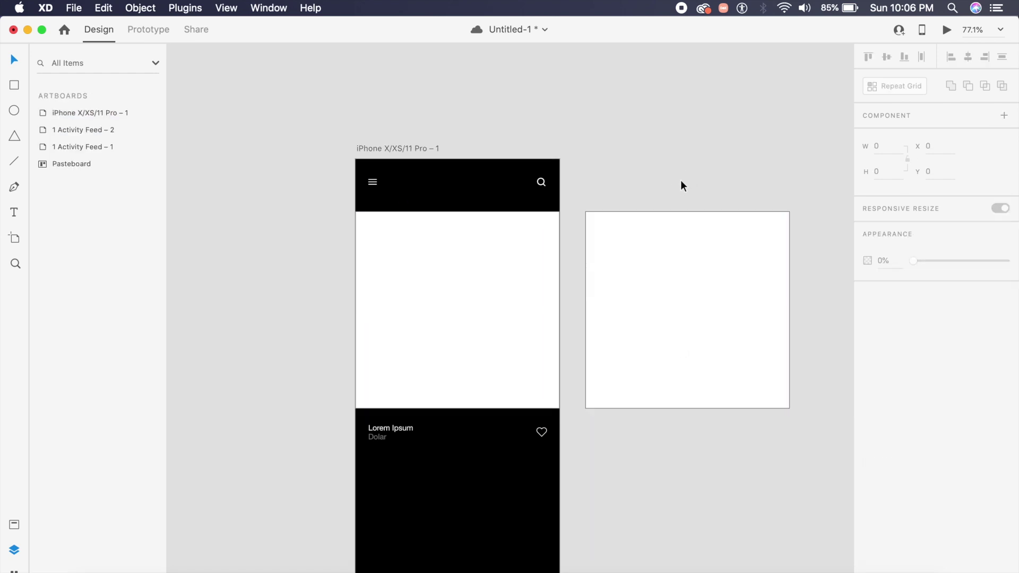
{"action": "left_click", "coordinate": [459, 324]}
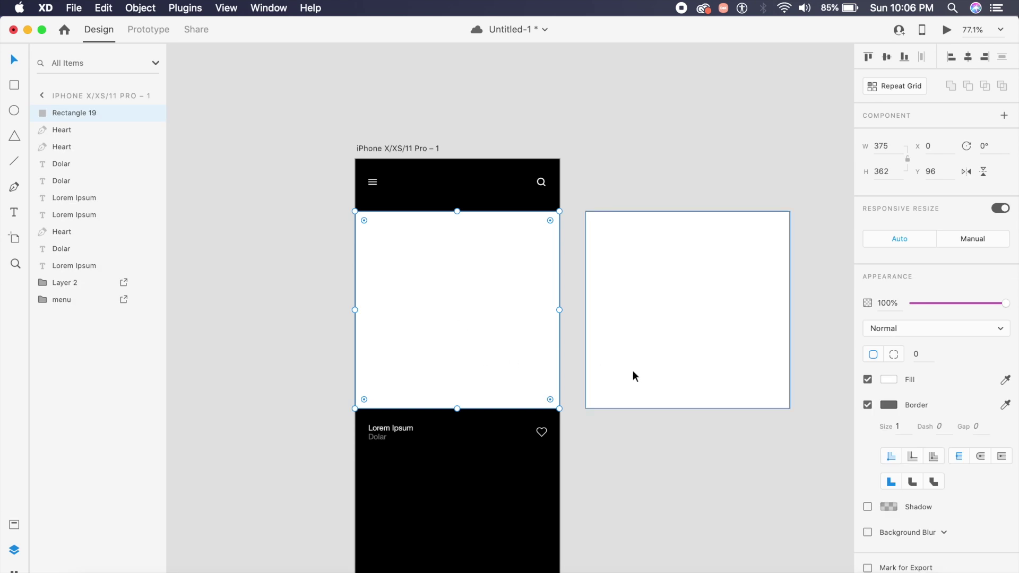
{"action": "left_click", "coordinate": [850, 561]}
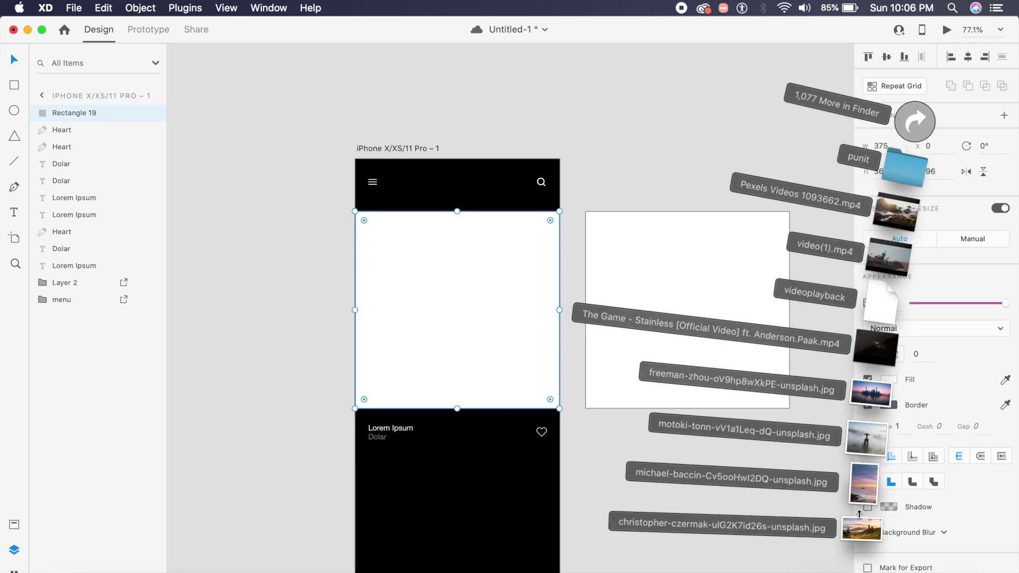
- Drop the freeman-zhou city skyline photo into the top rectangle
{"action": "left_click_drag", "start_coordinate": [867, 396], "coordinate": [445, 329]}
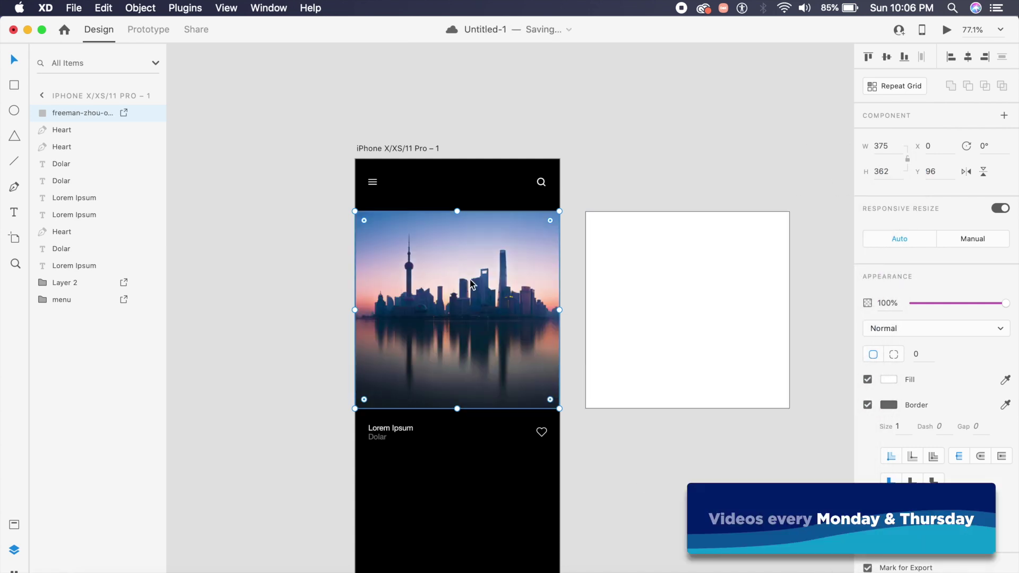
{"action": "left_click", "coordinate": [565, 365]}
{"action": "left_click", "coordinate": [512, 353]}
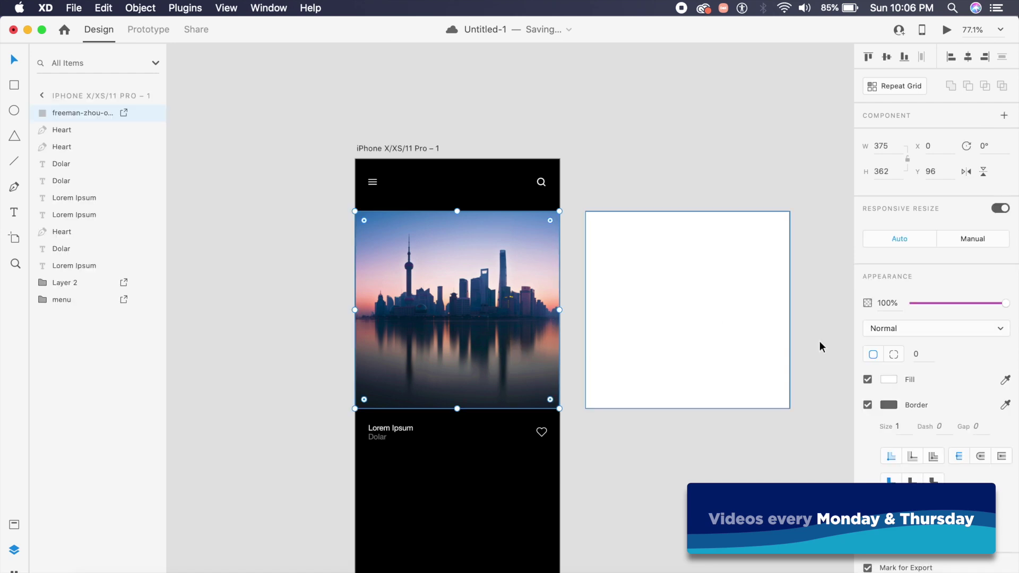
{"action": "left_click", "coordinate": [716, 447]}
- Move a white rectangle over the skyline photo, leaving a spare copy beside the artboard
{"action": "left_click", "coordinate": [734, 385]}
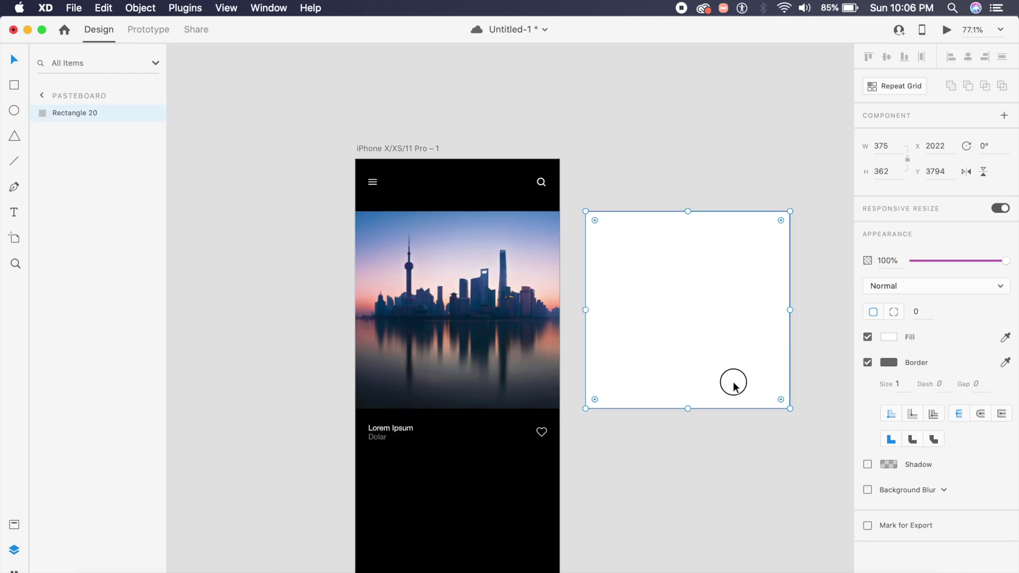
{"action": "left_click_drag", "start_coordinate": [734, 385], "coordinate": [502, 389]}
{"action": "left_click", "coordinate": [591, 395]}
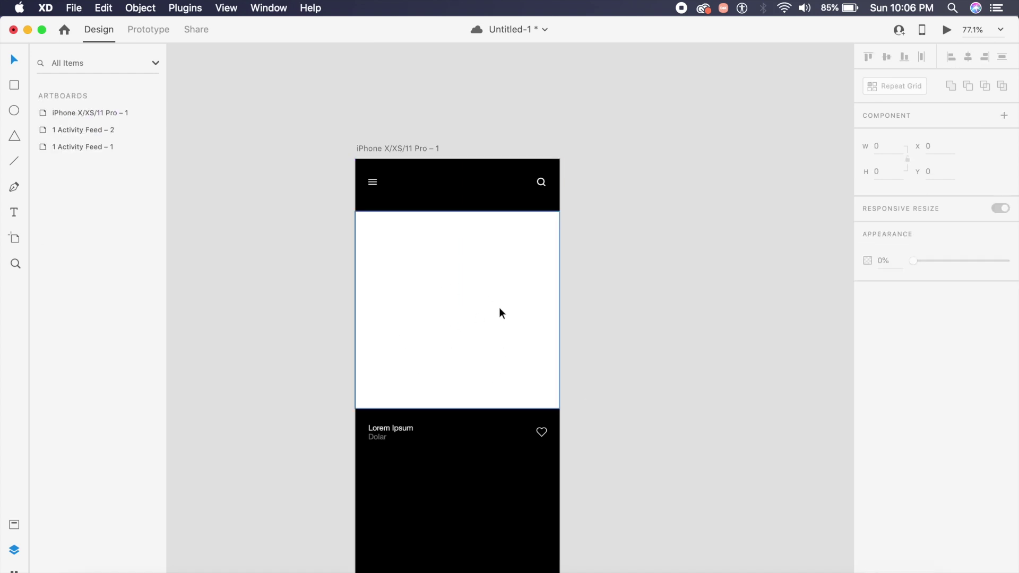
{"action": "left_click_drag", "start_coordinate": [499, 307], "coordinate": [727, 304]}
{"action": "left_click", "coordinate": [318, 292]}
- Mask the skyline photo with the rectangle using Cmd+Shift+M
{"action": "left_click_drag", "start_coordinate": [280, 263], "coordinate": [504, 326]}
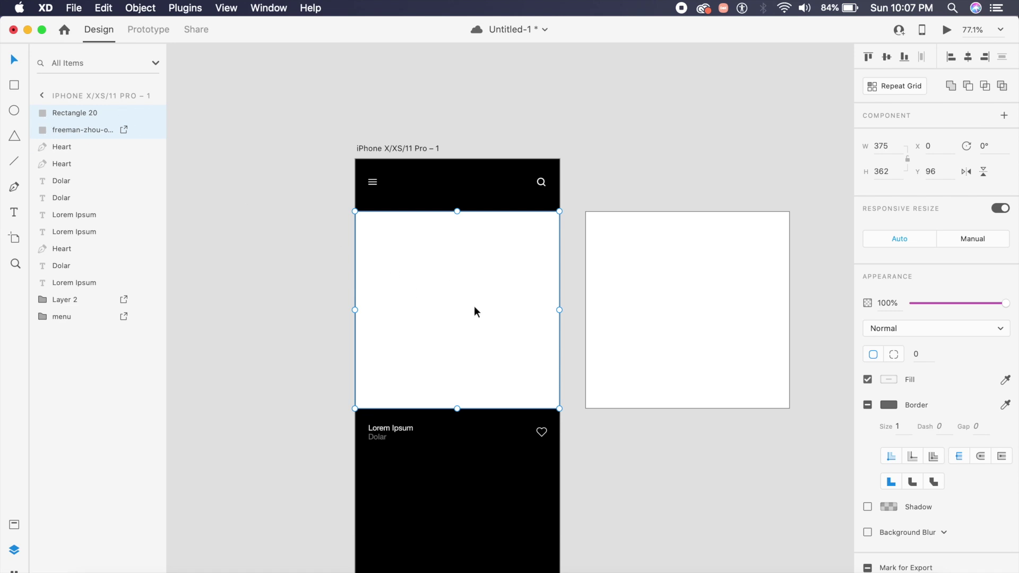
{"action": "key", "text": "super+shift+m"}
{"action": "left_click", "coordinate": [304, 339]}
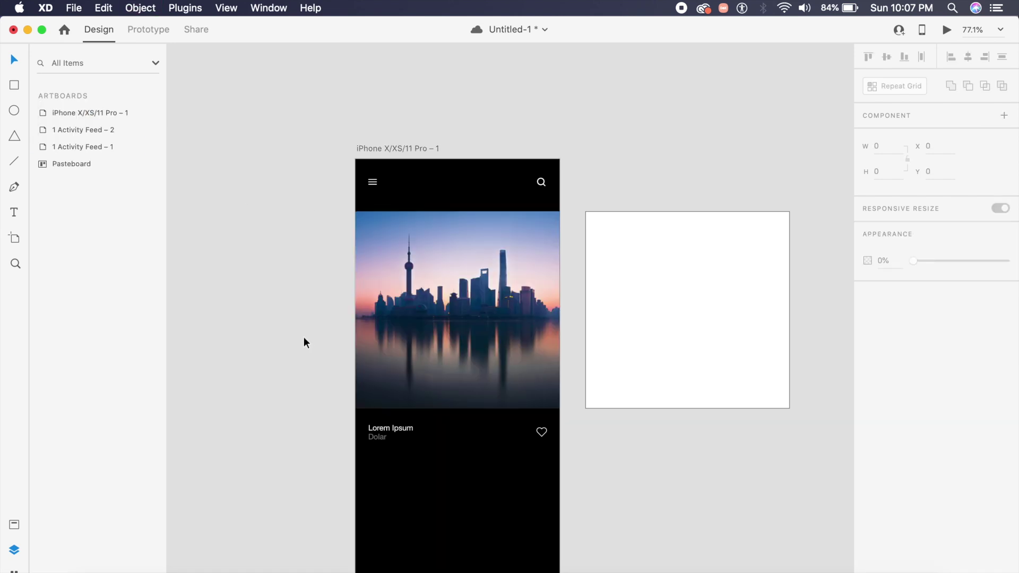
{"action": "scroll", "coordinate": [304, 336], "scroll_direction": "down", "scroll_amount": 3}
- Duplicate the masked skyline card down above the second caption and enter its mask group
{"action": "left_click_drag", "start_coordinate": [435, 228], "coordinate": [427, 432]}
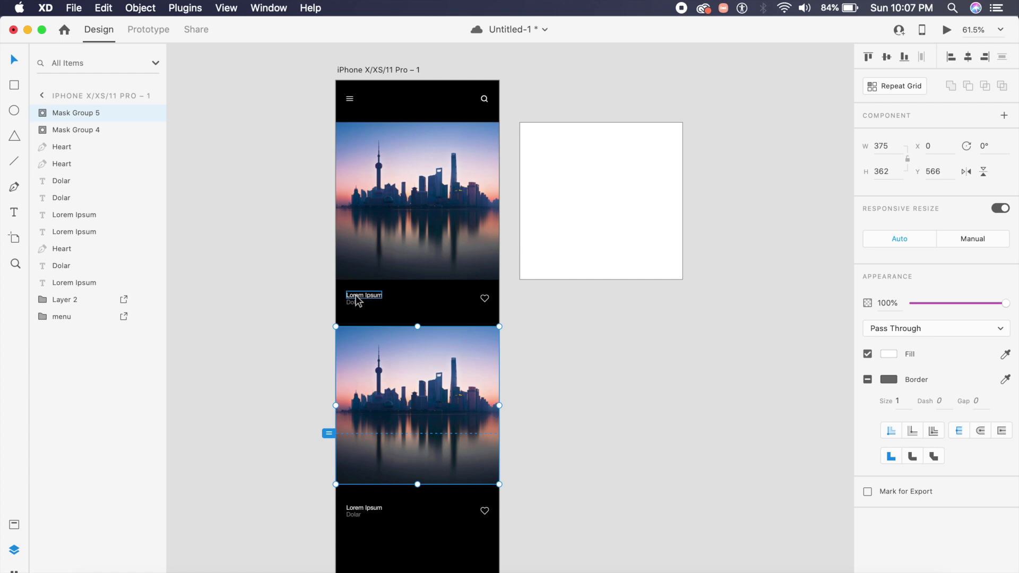
{"action": "left_click_drag", "start_coordinate": [418, 453], "coordinate": [418, 459]}
{"action": "left_click", "coordinate": [512, 460]}
{"action": "scroll", "coordinate": [512, 458], "scroll_direction": "left", "scroll_amount": 2}
{"action": "scroll", "coordinate": [511, 457], "scroll_direction": "down", "scroll_amount": 1}
{"action": "left_click", "coordinate": [508, 447]}
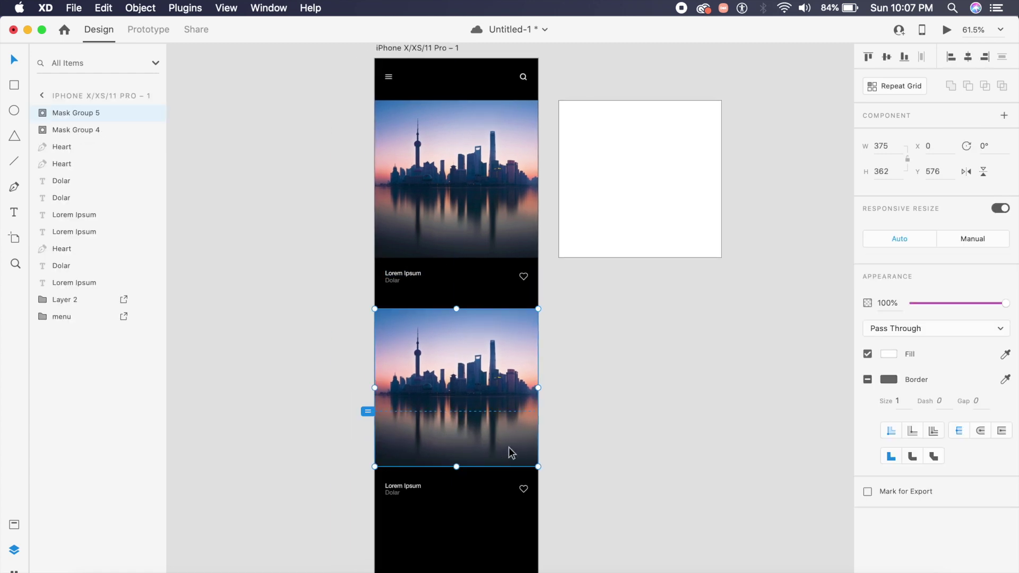
{"action": "double_click", "coordinate": [508, 447]}
- Replace the copy's photo with the statue-in-clouds image
{"action": "left_click", "coordinate": [72, 150]}
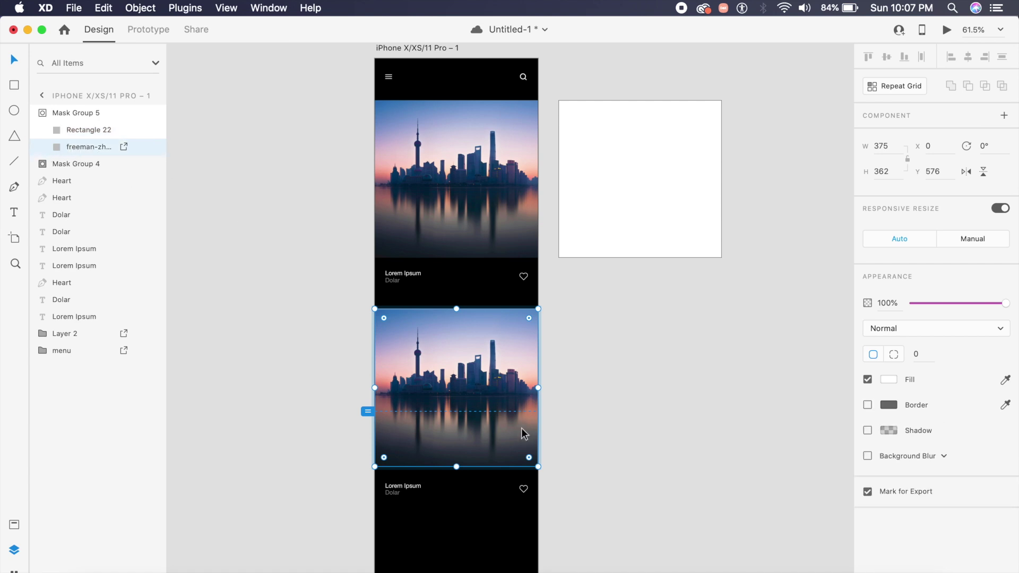
{"action": "left_click", "coordinate": [843, 563]}
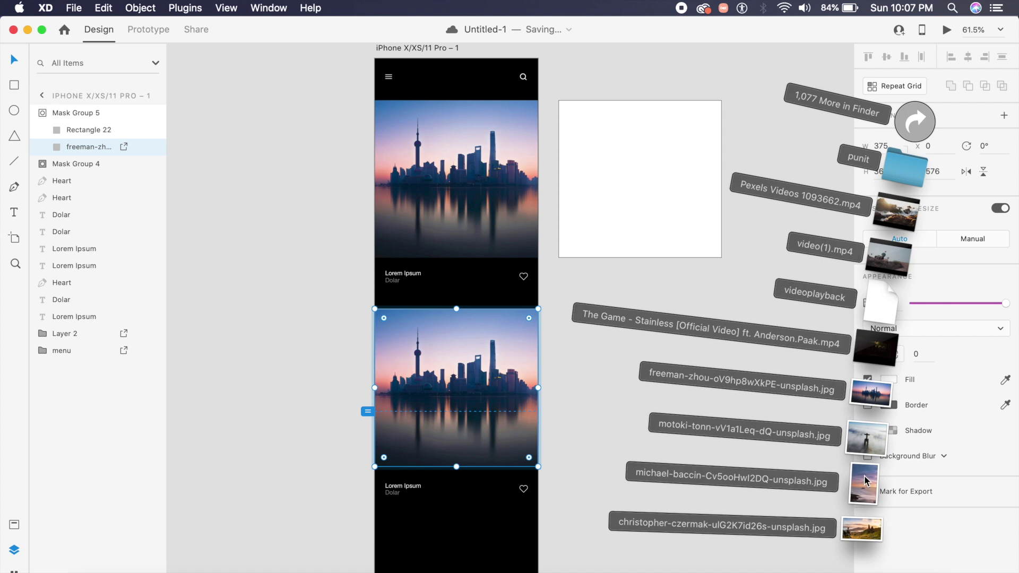
{"action": "left_click_drag", "start_coordinate": [874, 430], "coordinate": [496, 402]}
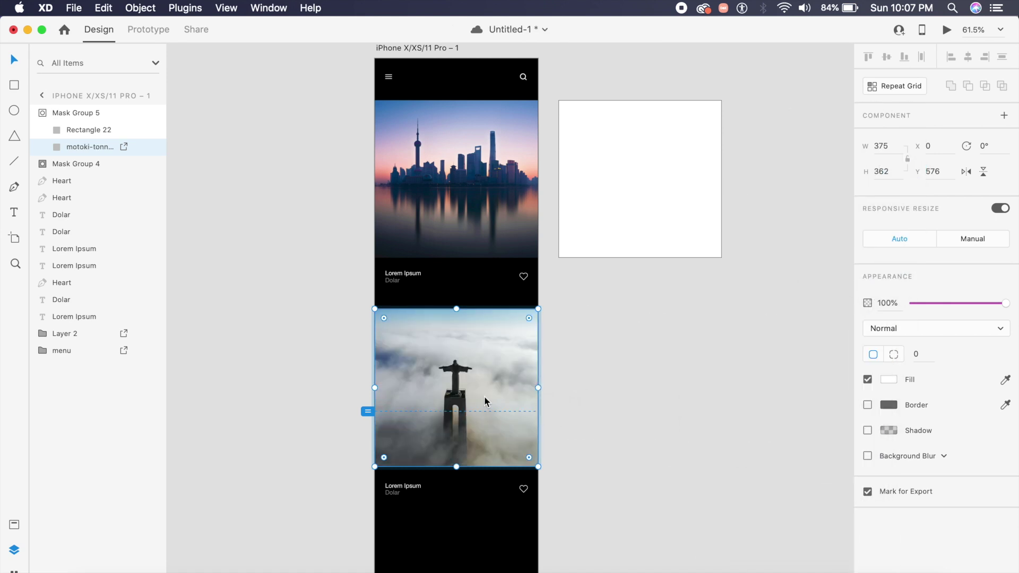
{"action": "left_click", "coordinate": [548, 437]}
{"action": "left_click", "coordinate": [445, 378]}
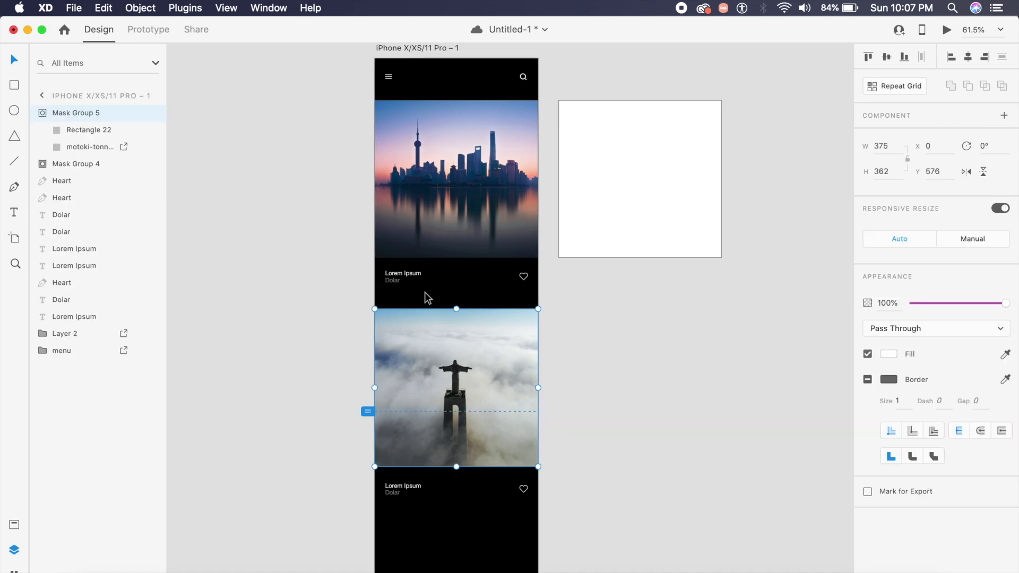
- Duplicate the cloud card below it and make the cloud image a component with Cmd+K
{"action": "scroll", "coordinate": [529, 382], "scroll_direction": "down", "scroll_amount": 5}
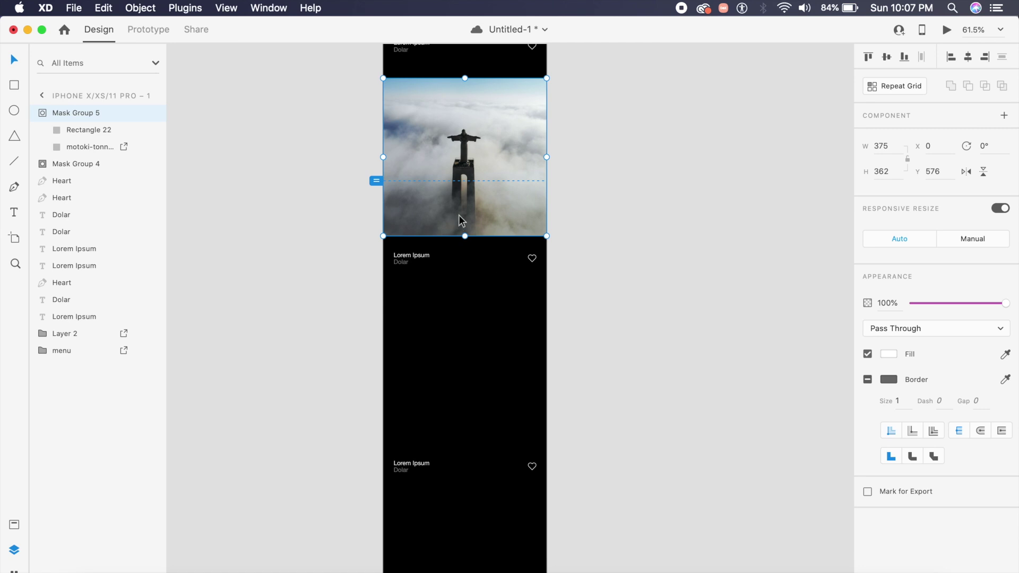
{"action": "left_click_drag", "start_coordinate": [460, 215], "coordinate": [459, 434]}
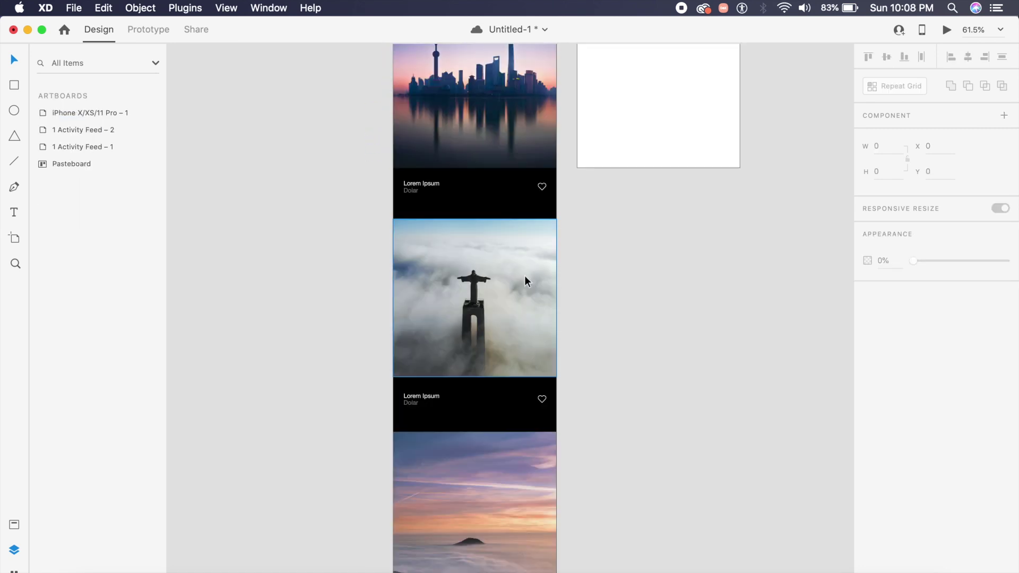
{"action": "scroll", "coordinate": [524, 275], "scroll_direction": "up", "scroll_amount": 1}
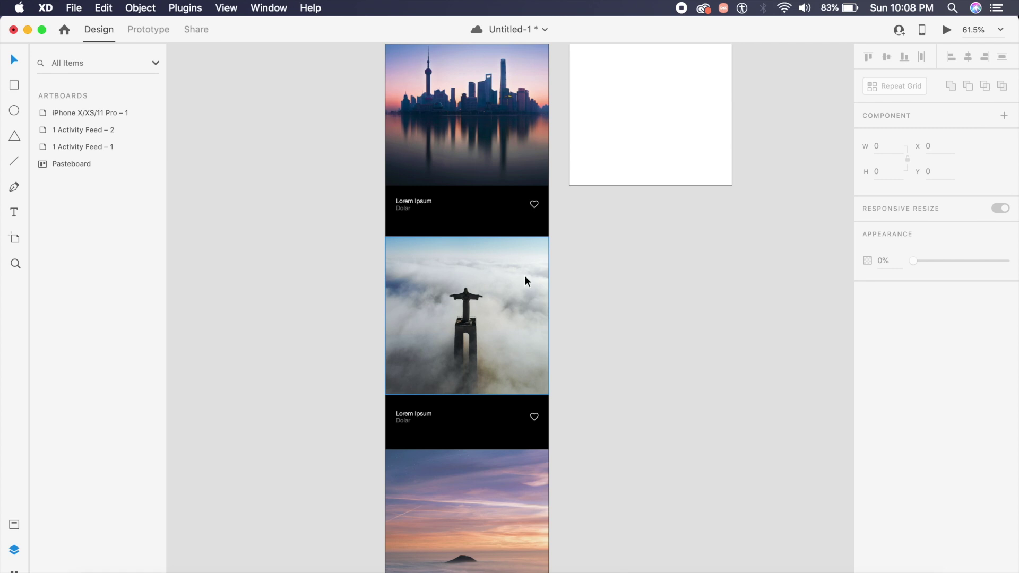
{"action": "left_click", "coordinate": [464, 326]}
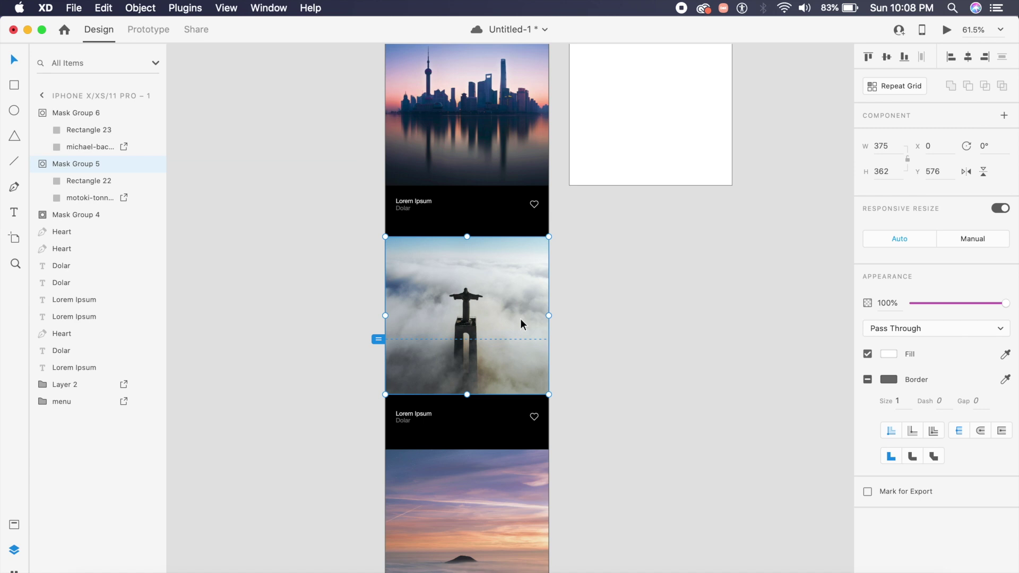
{"action": "key", "text": "super+k"}
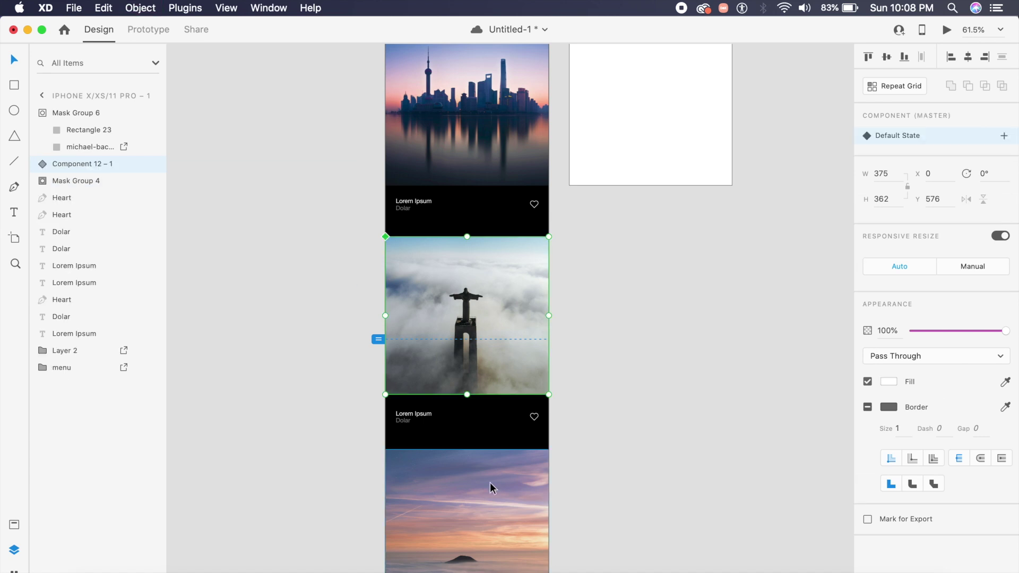
{"action": "left_click", "coordinate": [491, 487]}
- Make the sunset image a component and add a Hover State to the cloud component
{"action": "key", "text": "super+k"}
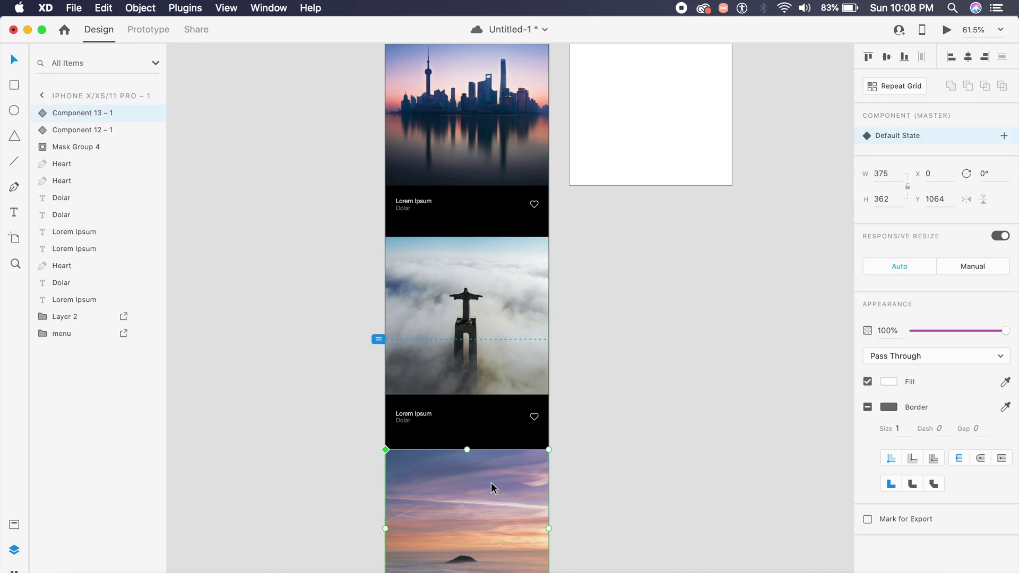
{"action": "left_click", "coordinate": [557, 438]}
{"action": "left_click", "coordinate": [495, 304]}
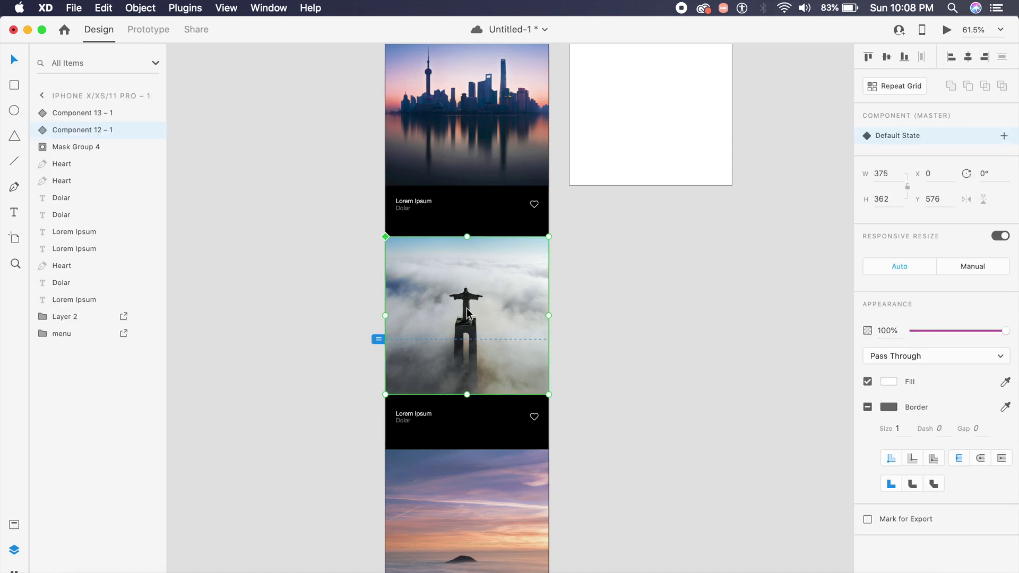
{"action": "left_click", "coordinate": [1004, 137]}
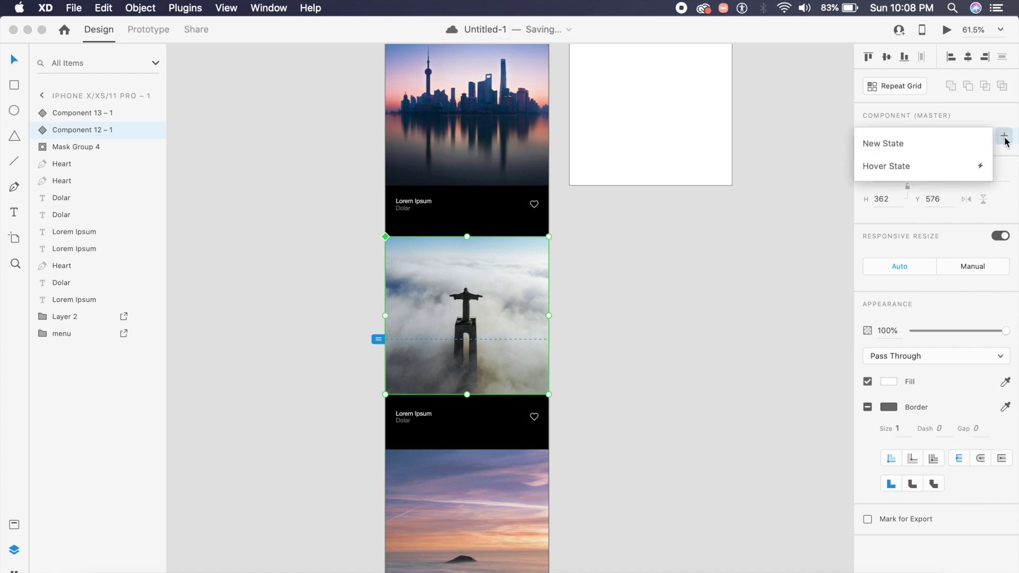
{"action": "left_click", "coordinate": [928, 168]}
{"action": "left_click", "coordinate": [939, 137]}
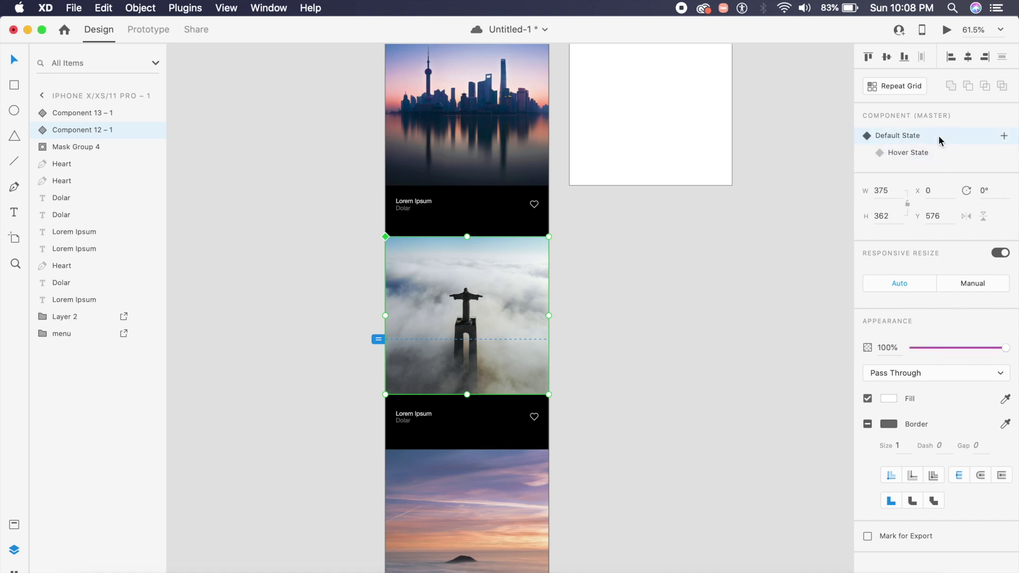
- Add a Hover State to the sunset component
{"action": "left_click", "coordinate": [928, 153]}
{"action": "key", "text": "Tab"}
{"action": "left_click", "coordinate": [1004, 136]}
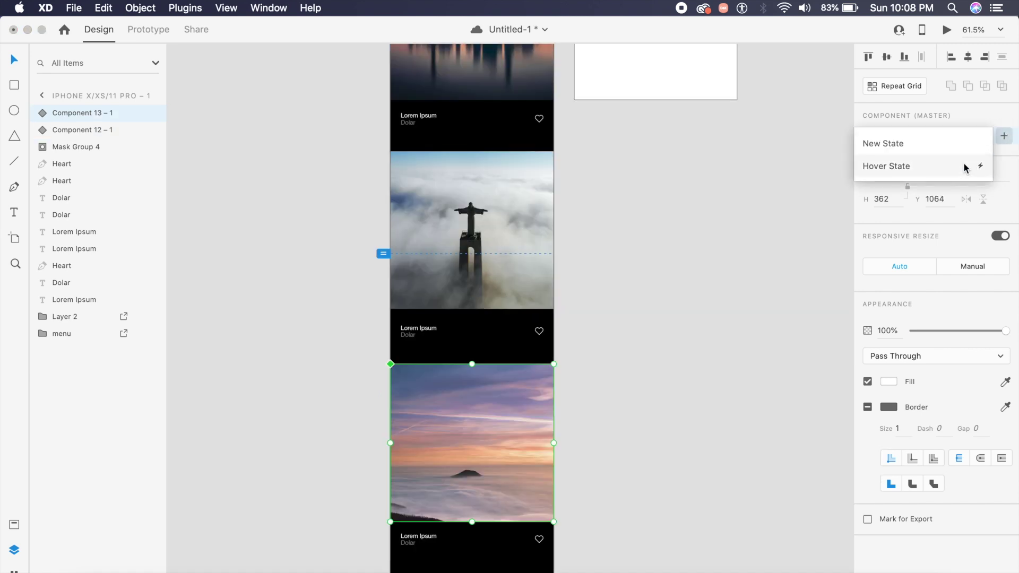
{"action": "left_click", "coordinate": [960, 166]}
{"action": "left_click", "coordinate": [859, 158]}
{"action": "left_click", "coordinate": [740, 242]}
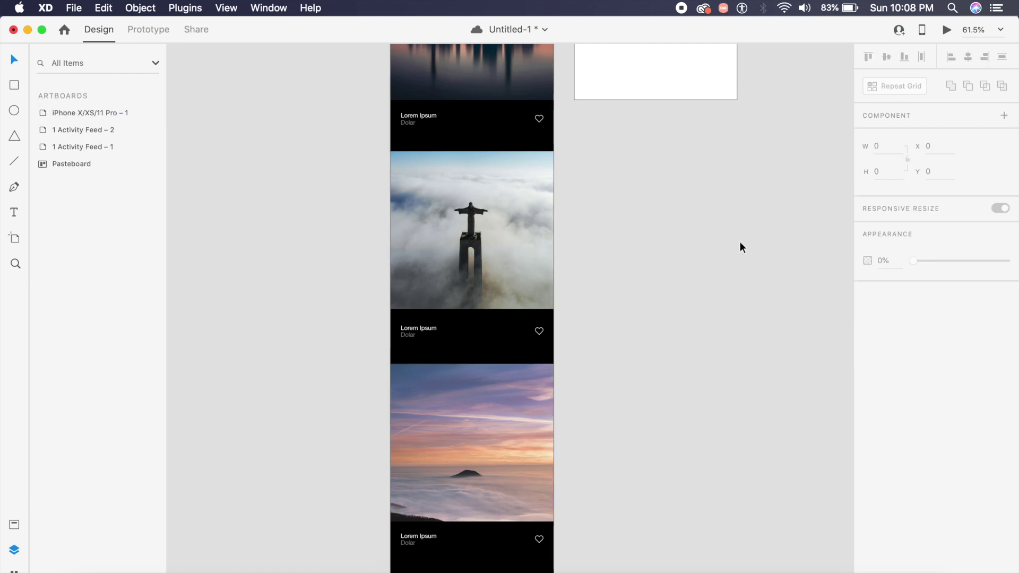
{"action": "scroll", "coordinate": [741, 245], "scroll_direction": "up", "scroll_amount": 2}
{"action": "scroll", "coordinate": [740, 244], "scroll_direction": "up", "scroll_amount": 2}
{"action": "left_click", "coordinate": [502, 368]}
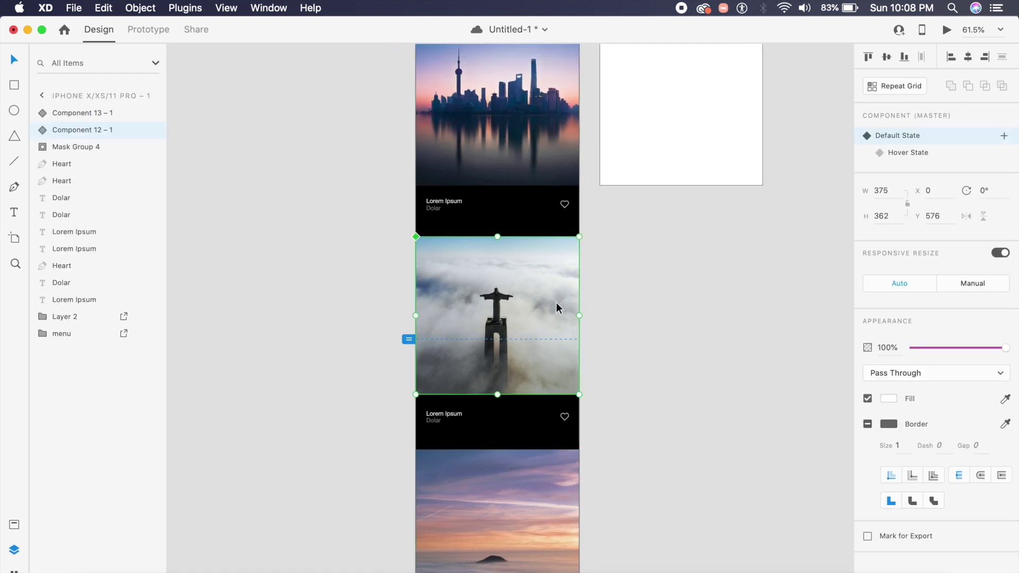
- Inside the cloud component, draw a rectangle, move it up over the city card, and set opacity to 0%
{"action": "double_click", "coordinate": [527, 339]}
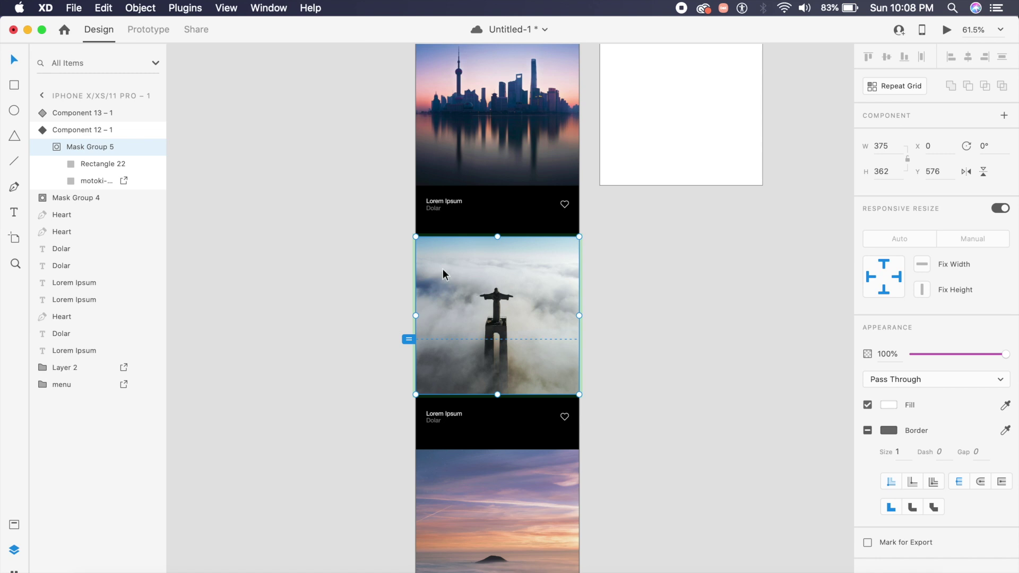
{"action": "key", "text": "r"}
{"action": "left_click_drag", "start_coordinate": [435, 261], "coordinate": [580, 348]}
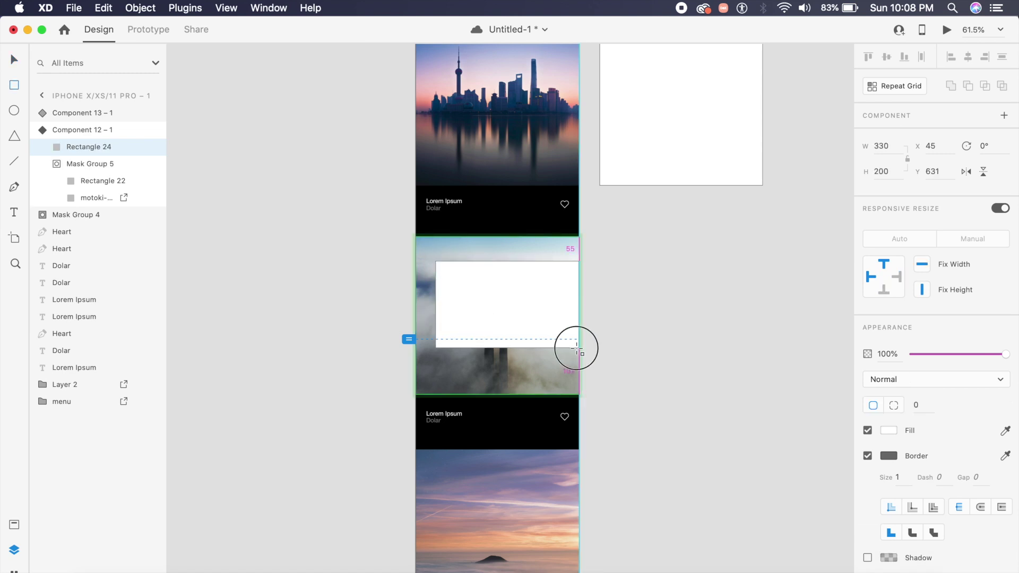
{"action": "key", "text": "v"}
{"action": "left_click", "coordinate": [533, 323]}
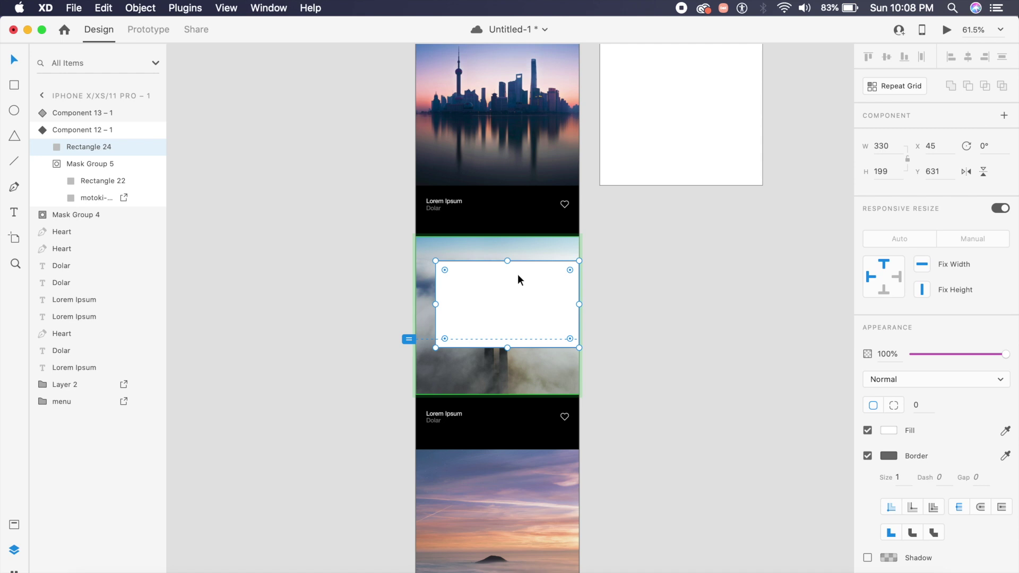
{"action": "left_click_drag", "start_coordinate": [510, 292], "coordinate": [498, 124]}
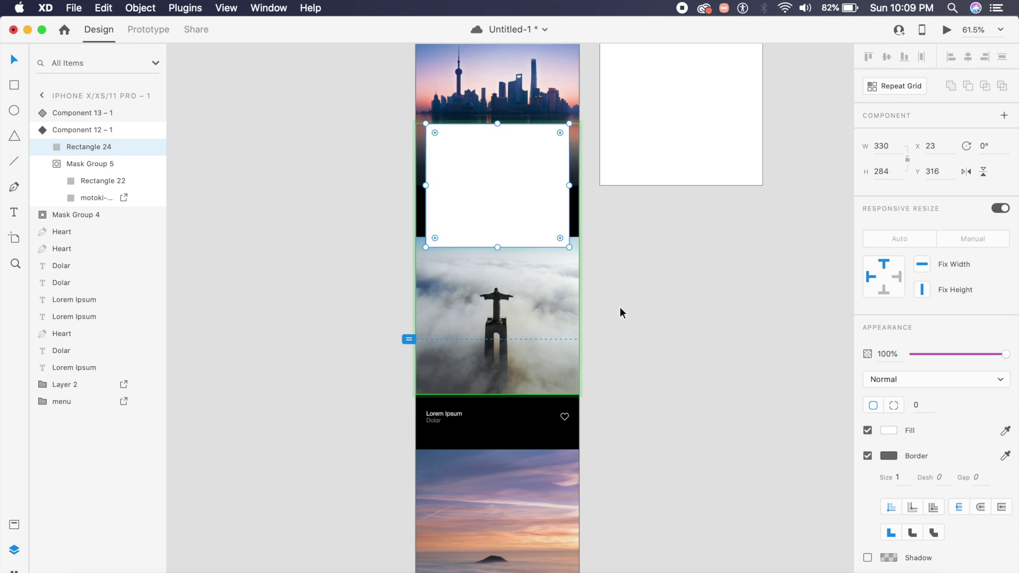
{"action": "left_click_drag", "start_coordinate": [927, 355], "coordinate": [915, 354]}
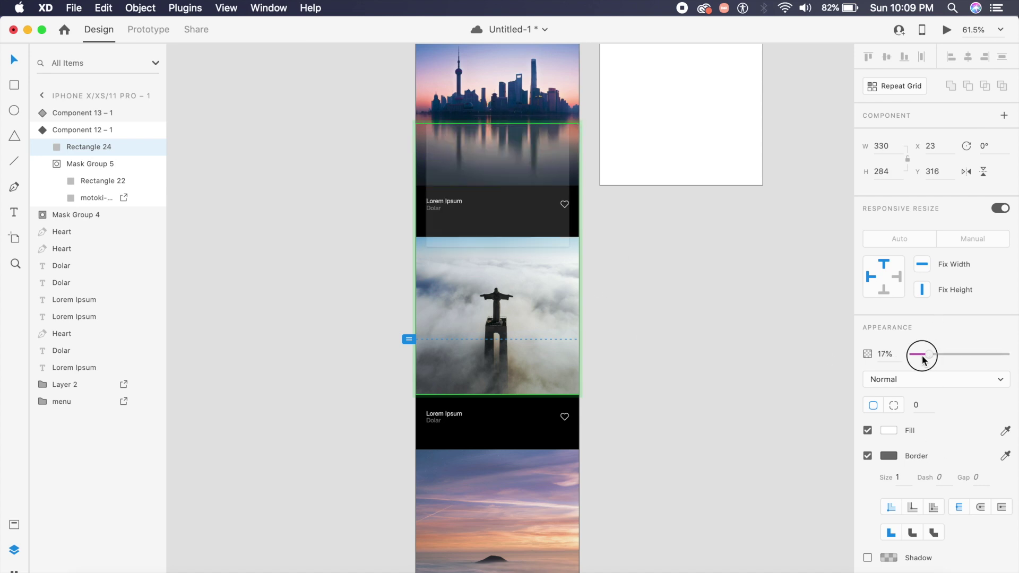
{"action": "left_click", "coordinate": [734, 345]}
- Copy the transparent rectangle from the cloud component and paste it into the sunset component
{"action": "left_click", "coordinate": [543, 301]}
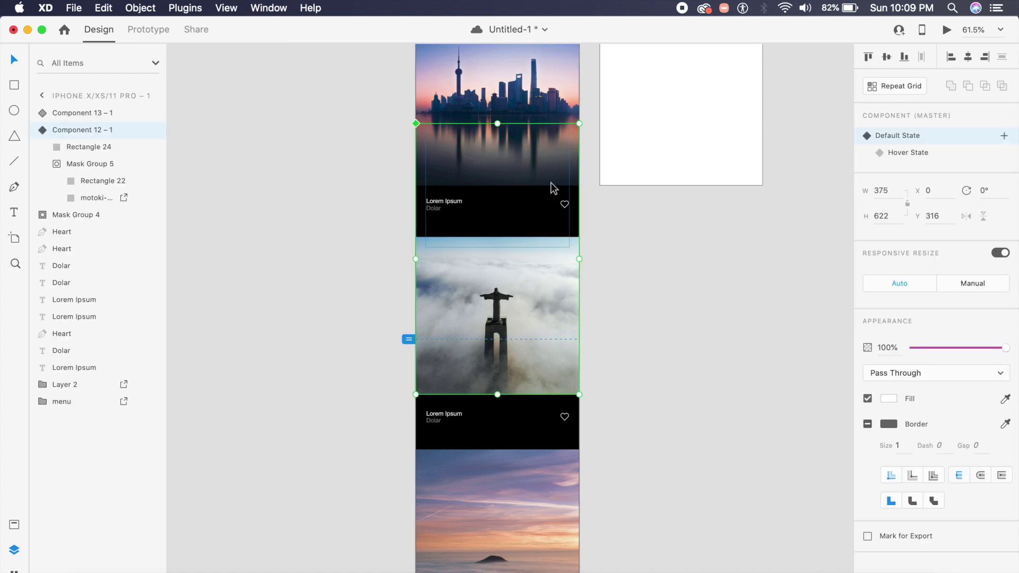
{"action": "scroll", "coordinate": [449, 130], "scroll_direction": "up", "scroll_amount": 5}
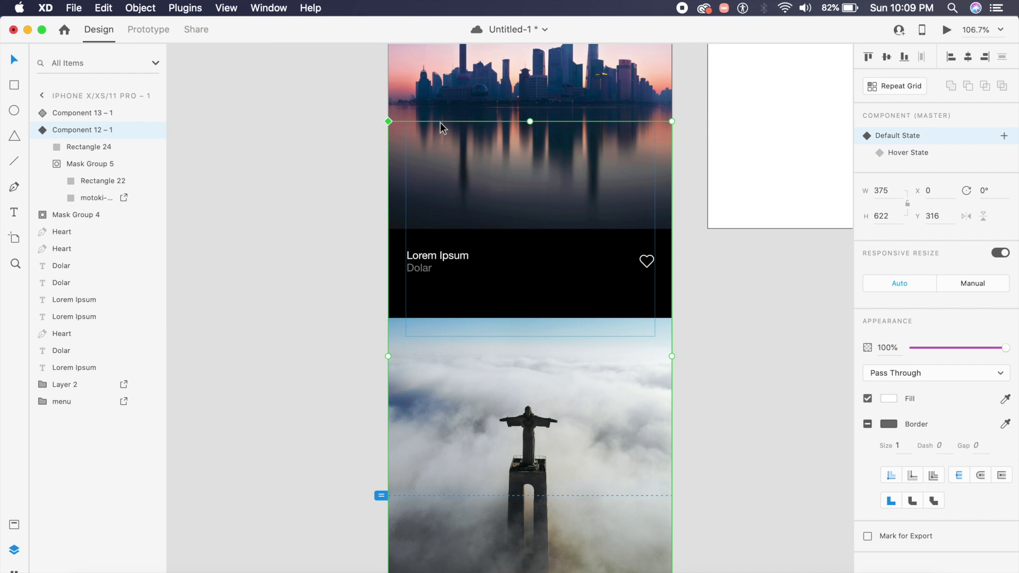
{"action": "scroll", "coordinate": [440, 122], "scroll_direction": "down", "scroll_amount": 5}
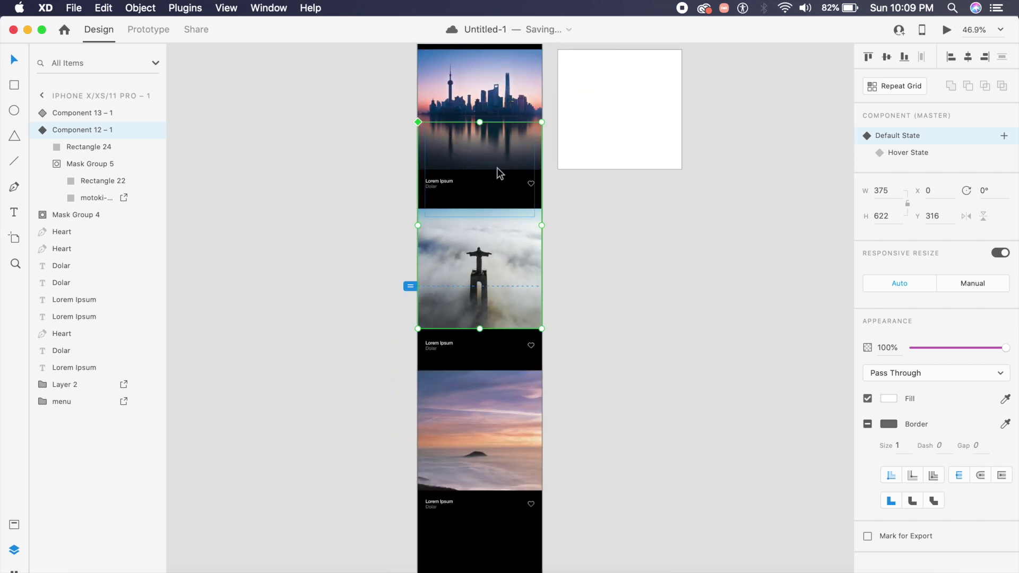
{"action": "scroll", "coordinate": [515, 122], "scroll_direction": "down", "scroll_amount": 3}
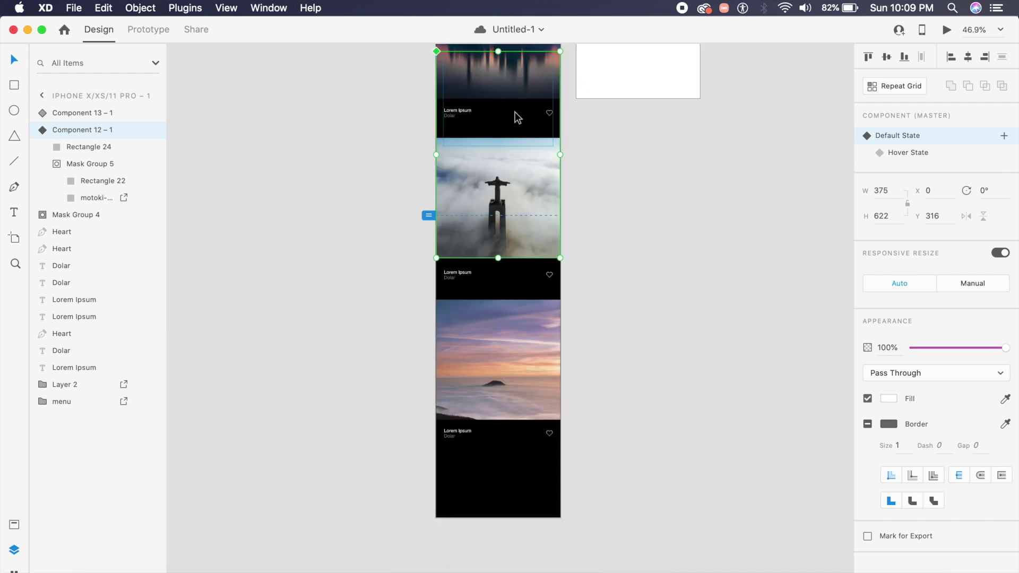
{"action": "double_click", "coordinate": [517, 117]}
{"action": "double_click", "coordinate": [525, 343]}
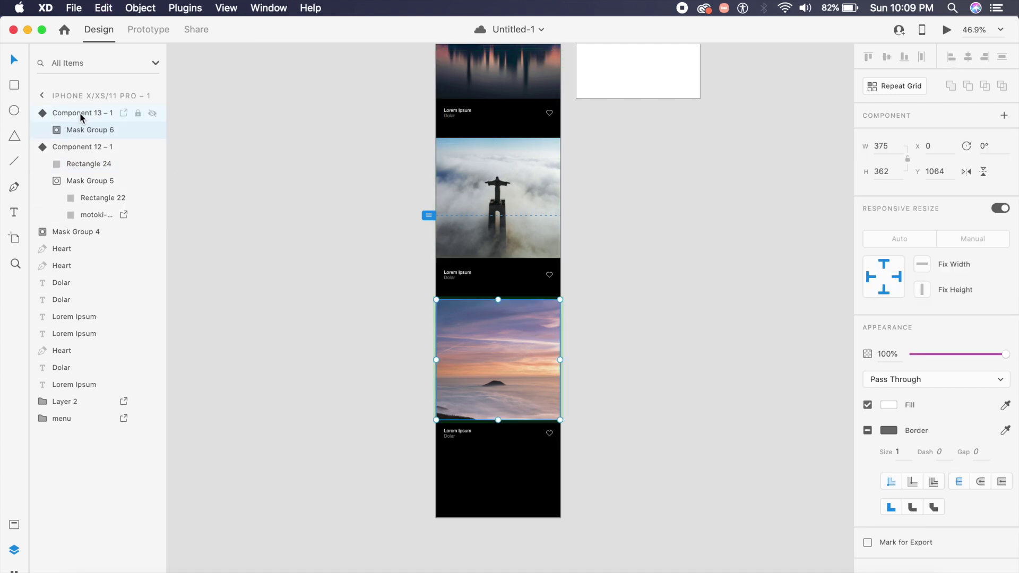
{"action": "key", "text": "super+v"}
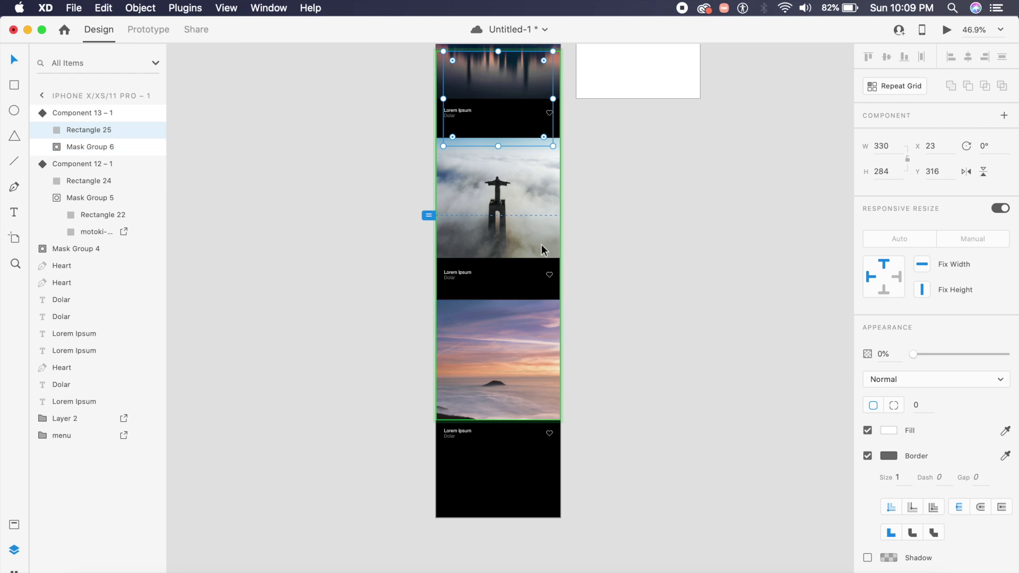
- Position the pasted rectangle at Y 789 over the cloud card's caption and save the document
{"action": "left_click_drag", "start_coordinate": [508, 132], "coordinate": [508, 182]}
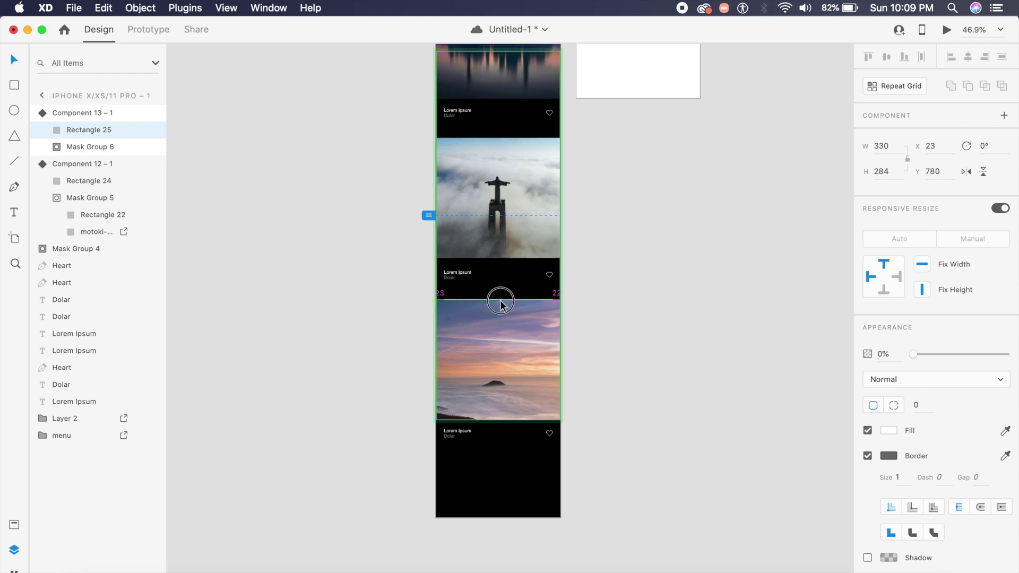
{"action": "left_click_drag", "start_coordinate": [500, 303], "coordinate": [499, 291]}
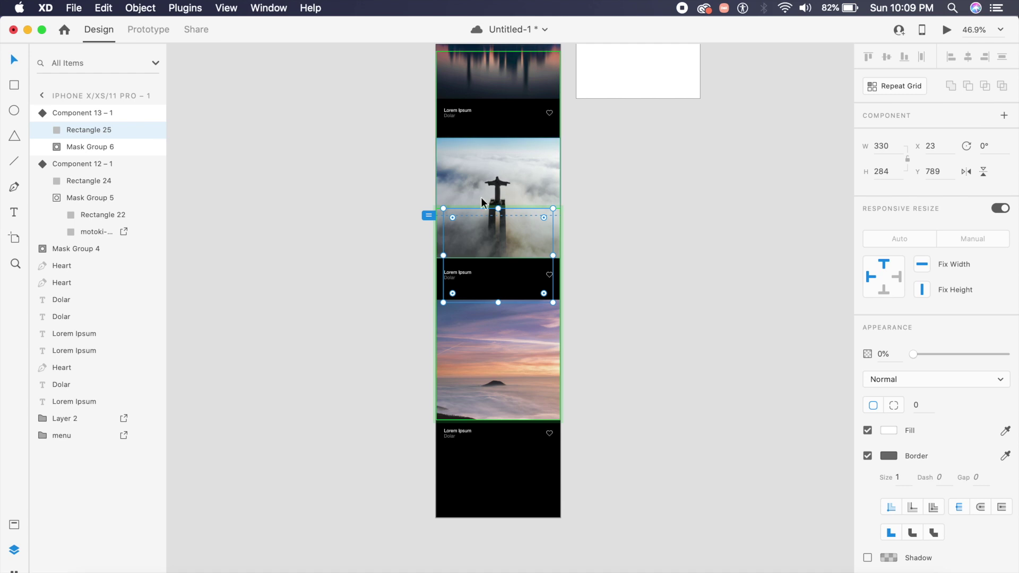
{"action": "key", "text": "cmd+s"}
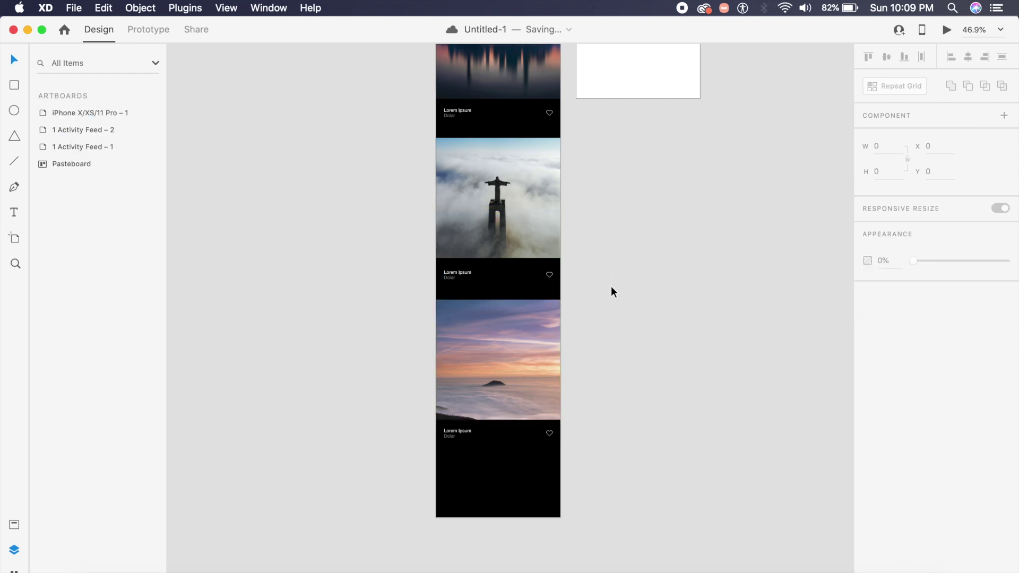
- Set the statue-in-clouds image's opacity to 60%
{"action": "left_click", "coordinate": [507, 217]}
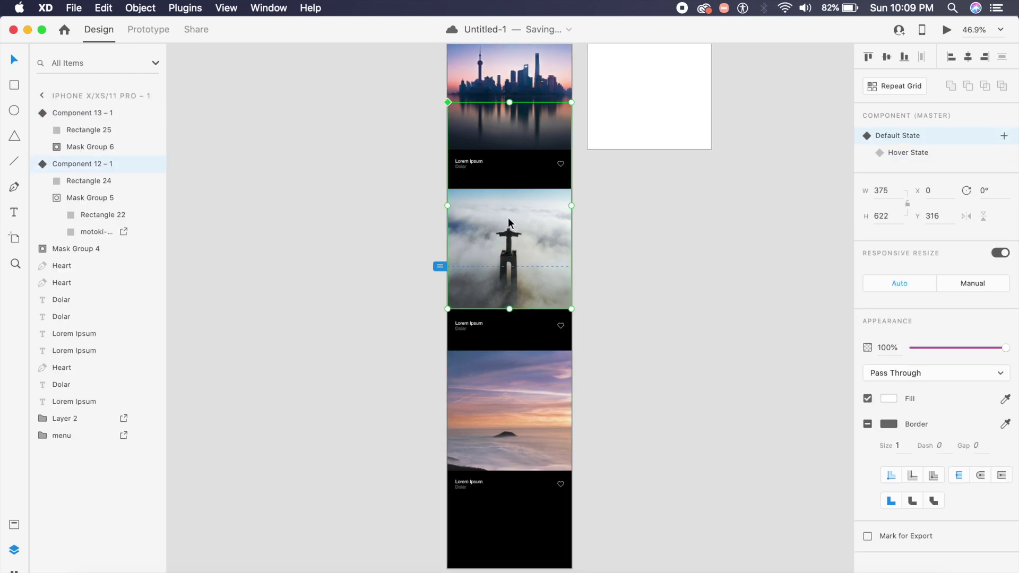
{"action": "left_click", "coordinate": [537, 273]}
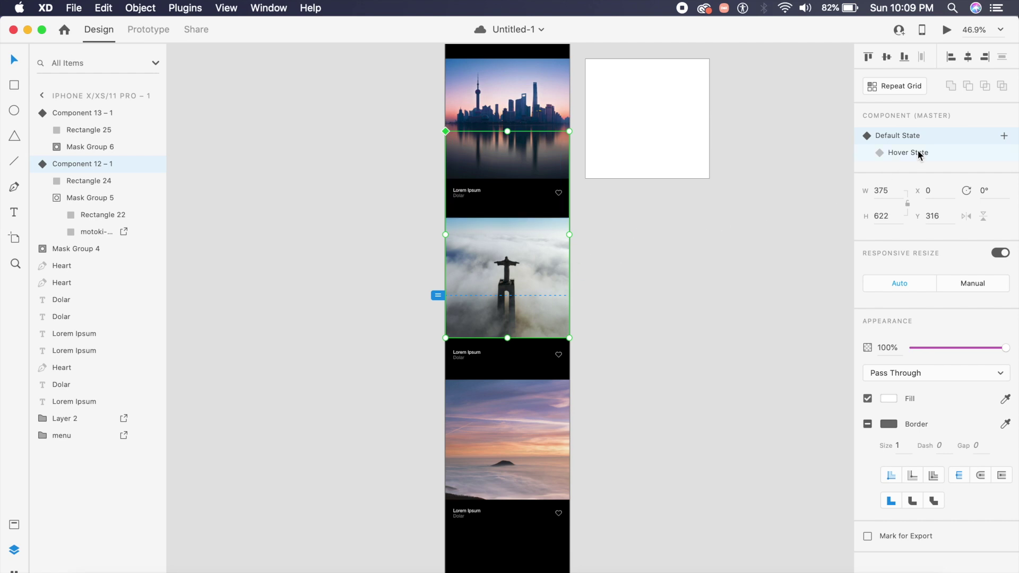
{"action": "double_click", "coordinate": [506, 267]}
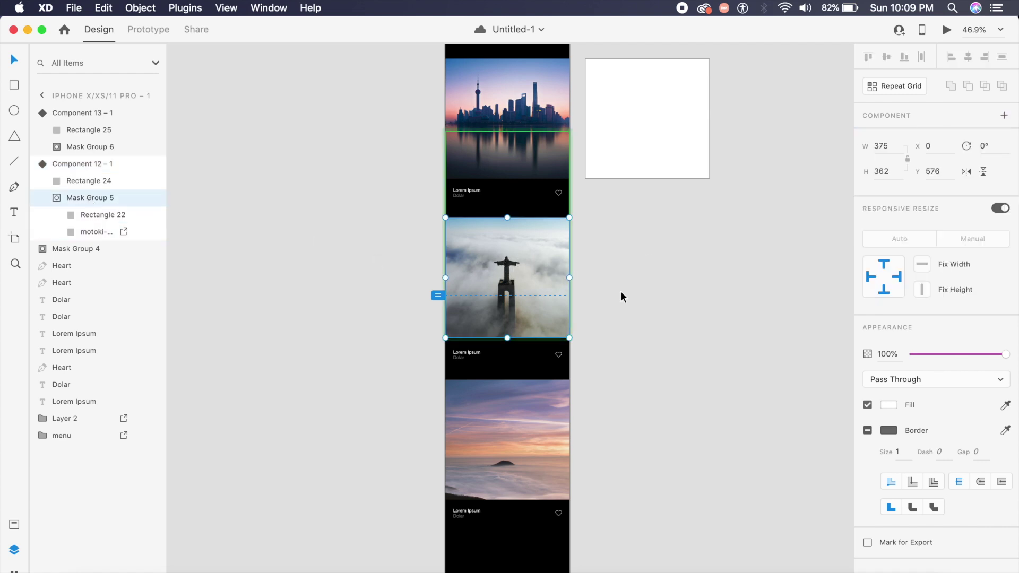
{"action": "left_click", "coordinate": [885, 355]}
{"action": "type", "text": "60"}
{"action": "key", "text": "Return"}
- Set the sunset image's opacity to 60%
{"action": "double_click", "coordinate": [513, 456]}
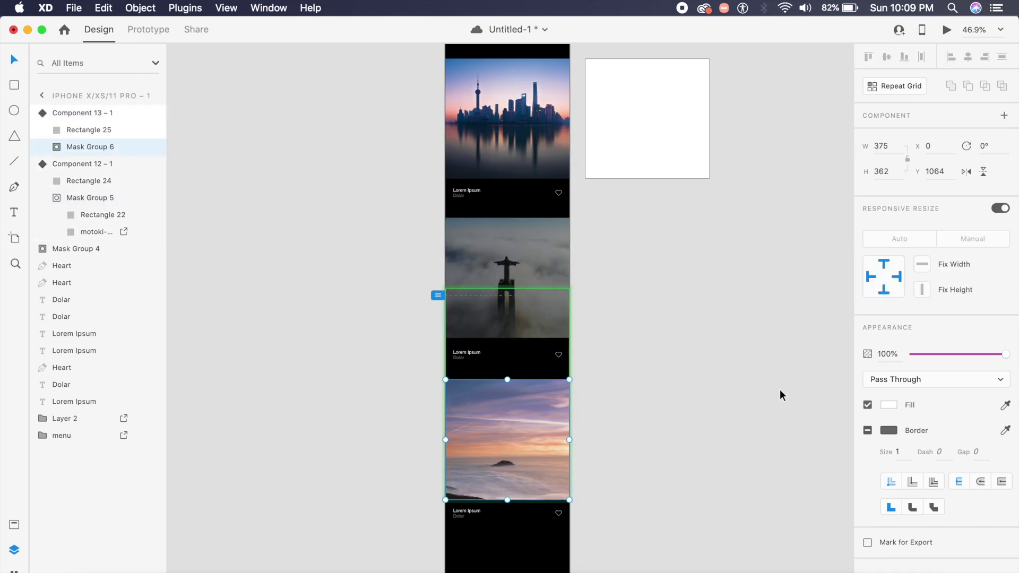
{"action": "left_click", "coordinate": [902, 356]}
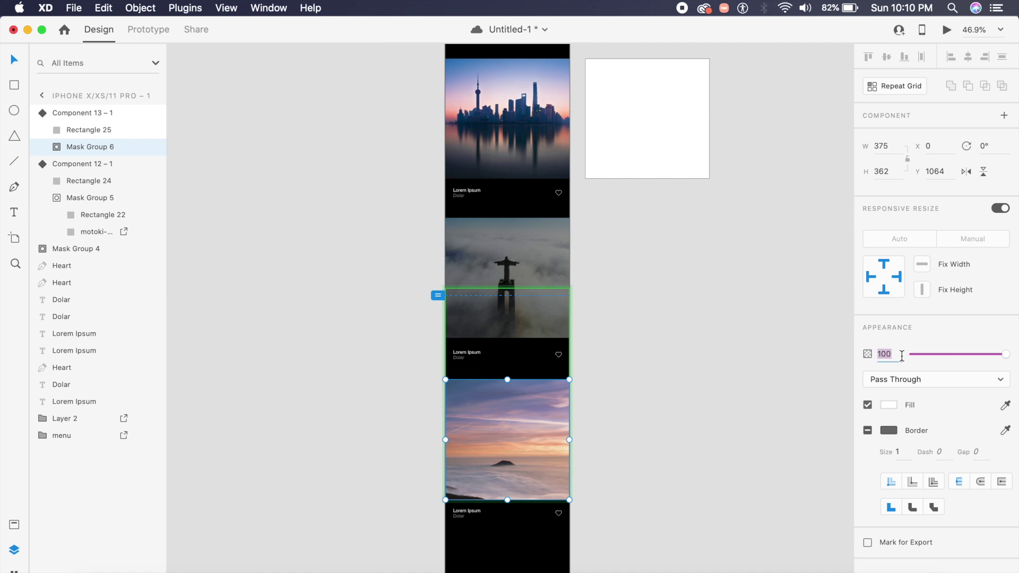
{"action": "type", "text": "60"}
{"action": "key", "text": "Return"}
{"action": "left_click", "coordinate": [652, 326]}
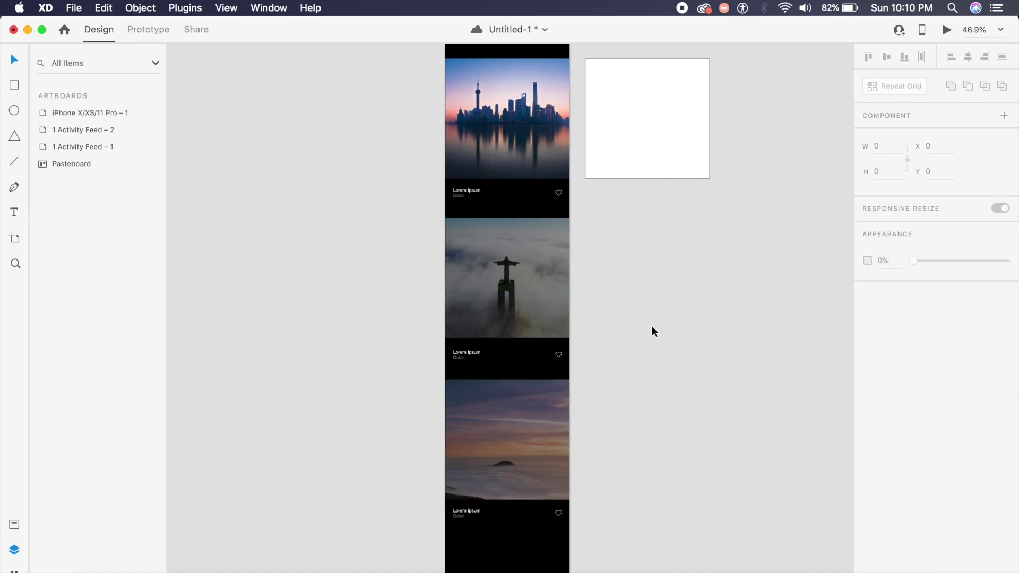
{"action": "left_click", "coordinate": [509, 260]}
- In the statue card's Hover State, make the photo taller inside its mask and nudge it up
{"action": "left_click", "coordinate": [894, 154]}
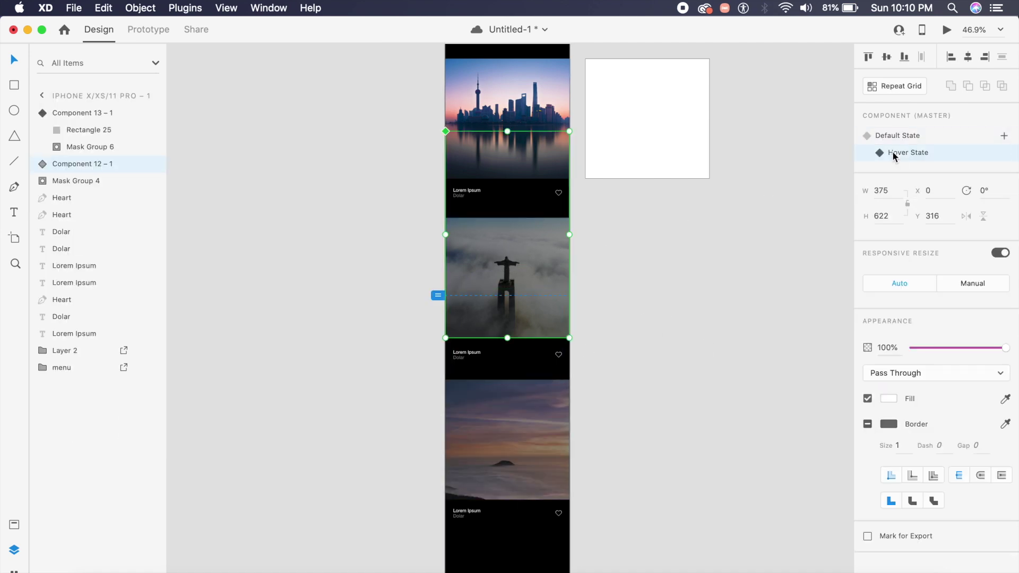
{"action": "left_click", "coordinate": [571, 262]}
{"action": "double_click", "coordinate": [538, 269]}
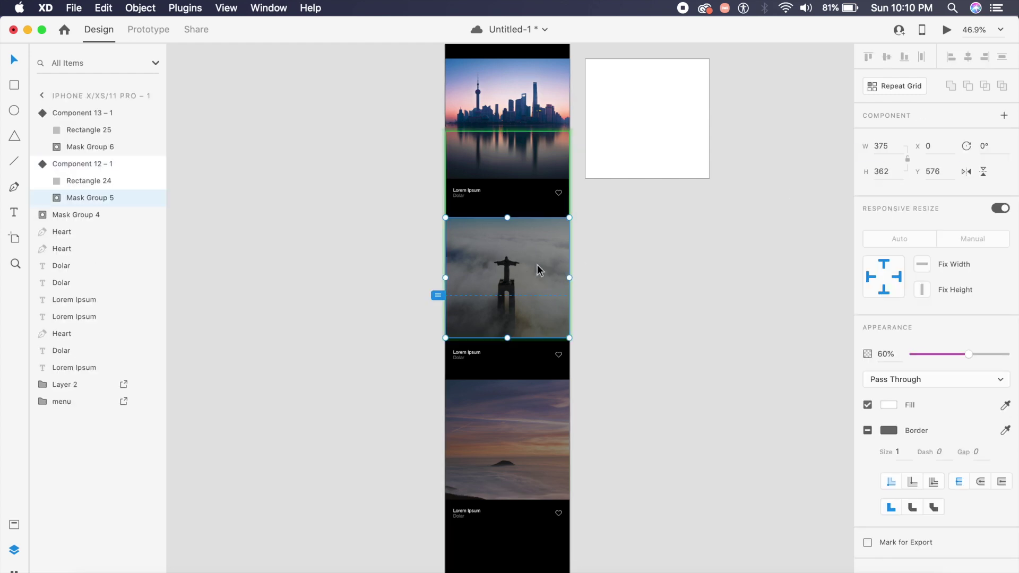
{"action": "double_click", "coordinate": [535, 269]}
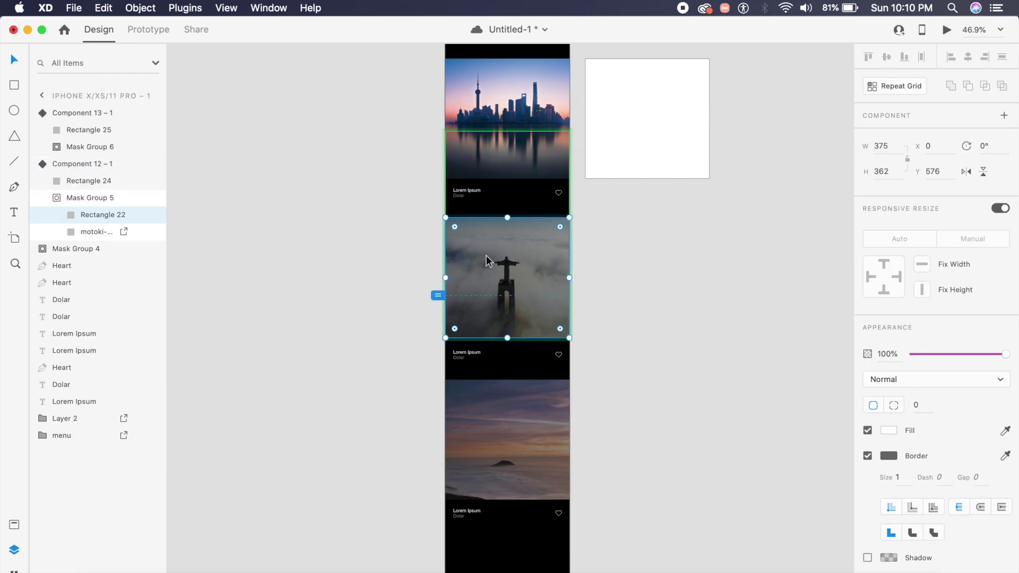
{"action": "left_click", "coordinate": [497, 259]}
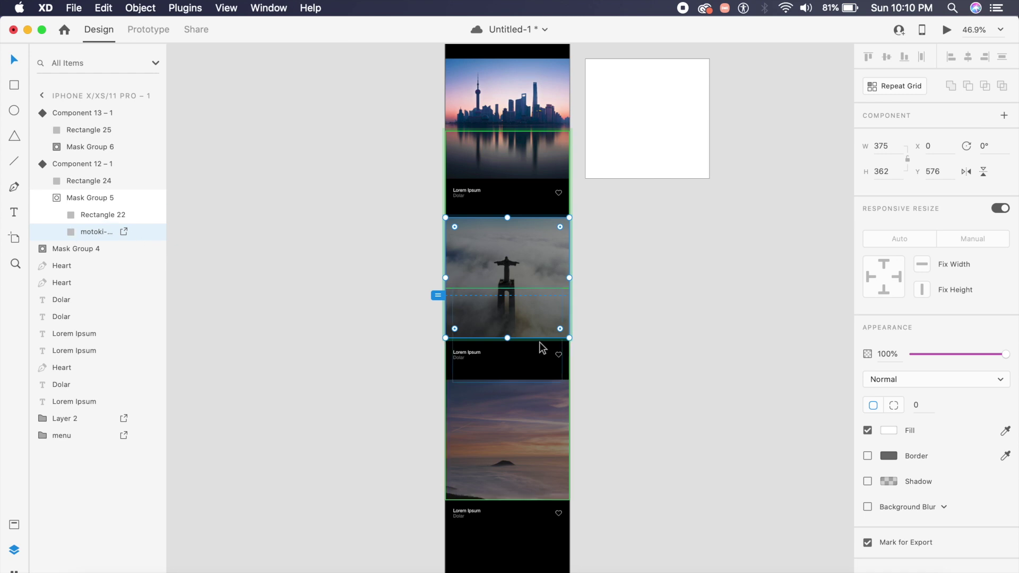
{"action": "left_click_drag", "start_coordinate": [509, 339], "coordinate": [507, 390]}
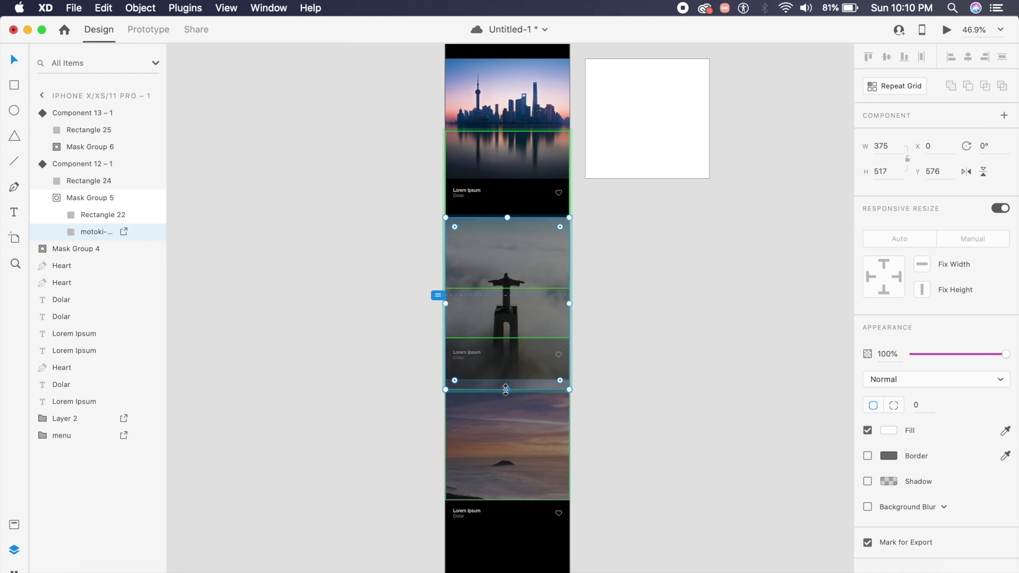
{"action": "left_click_drag", "start_coordinate": [512, 265], "coordinate": [511, 244]}
{"action": "left_click", "coordinate": [597, 286]}
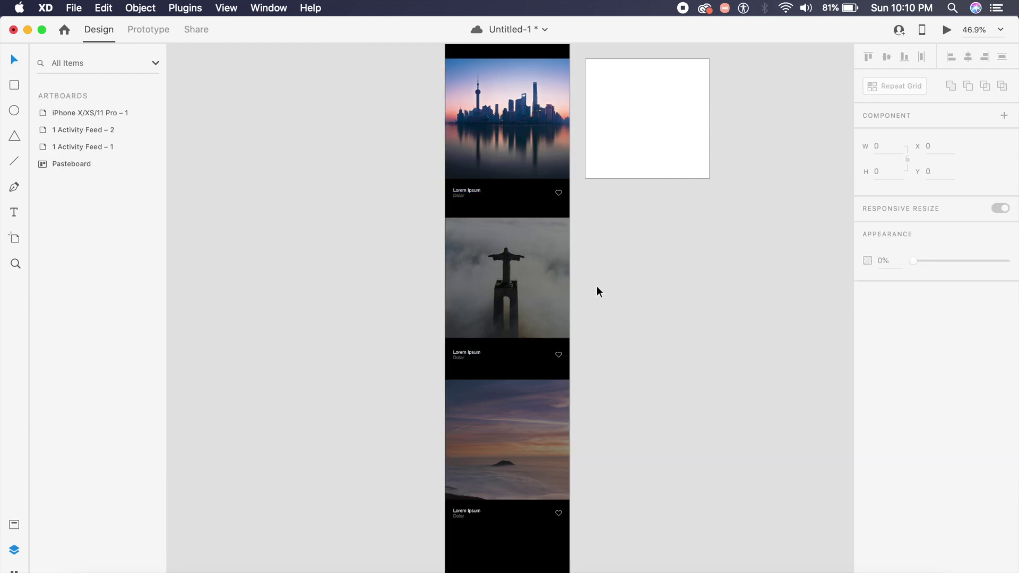
- Raise the hover-state statue image back to 100% opacity
{"action": "left_click", "coordinate": [559, 280]}
{"action": "double_click", "coordinate": [558, 280]}
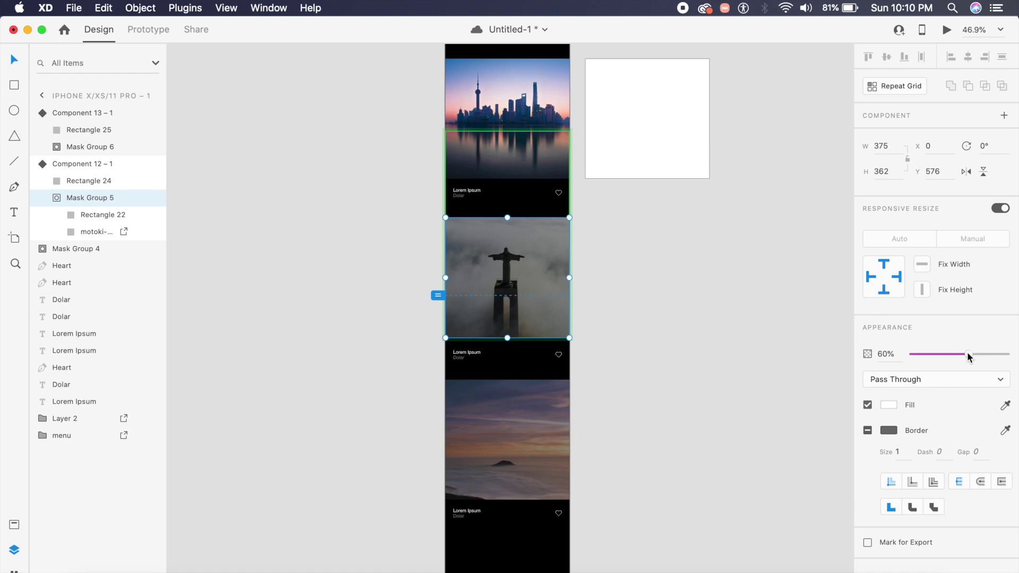
{"action": "left_click_drag", "start_coordinate": [968, 356], "coordinate": [1016, 352]}
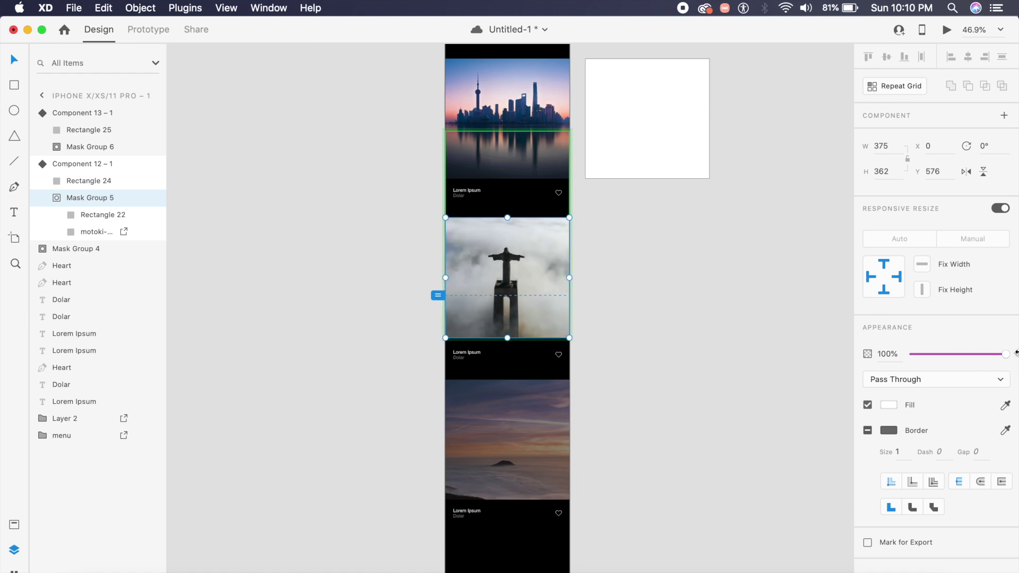
{"action": "left_click", "coordinate": [744, 266]}
- Compare the Default and Hover States of the statue and sunset cards
{"action": "left_click", "coordinate": [514, 286]}
{"action": "left_click", "coordinate": [882, 139]}
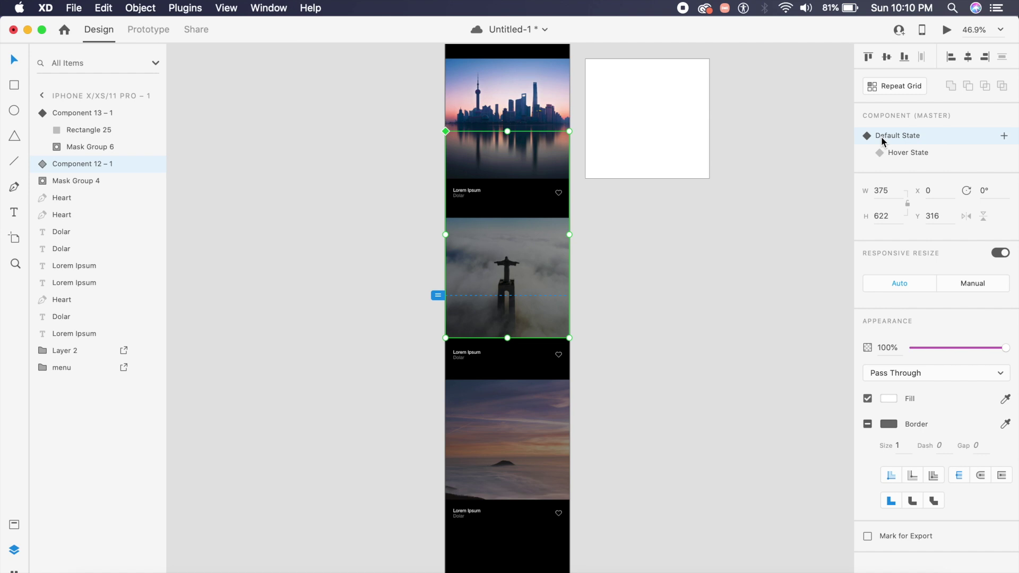
{"action": "left_click", "coordinate": [898, 154]}
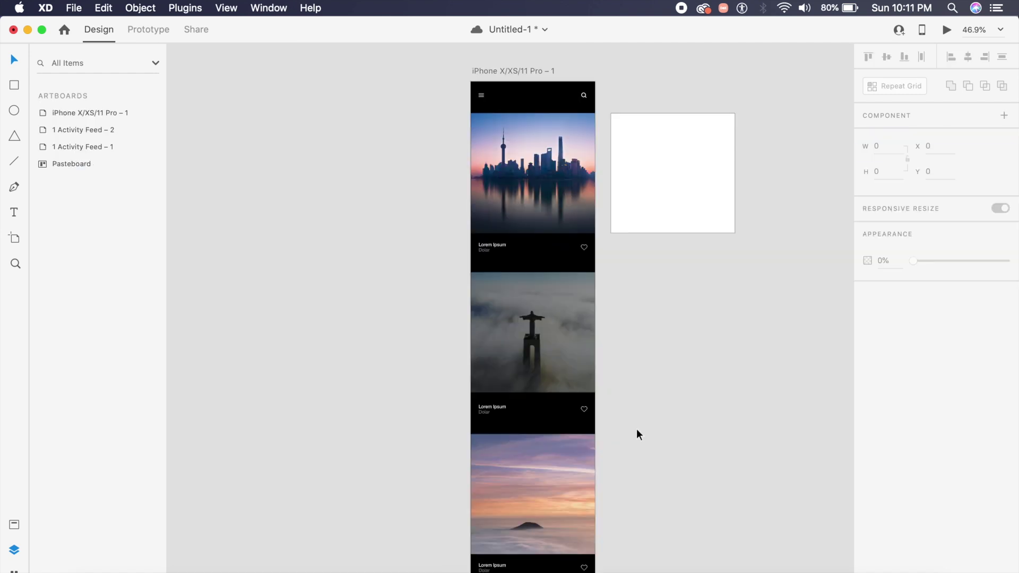
{"action": "left_click", "coordinate": [578, 486]}
{"action": "left_click", "coordinate": [909, 134]}
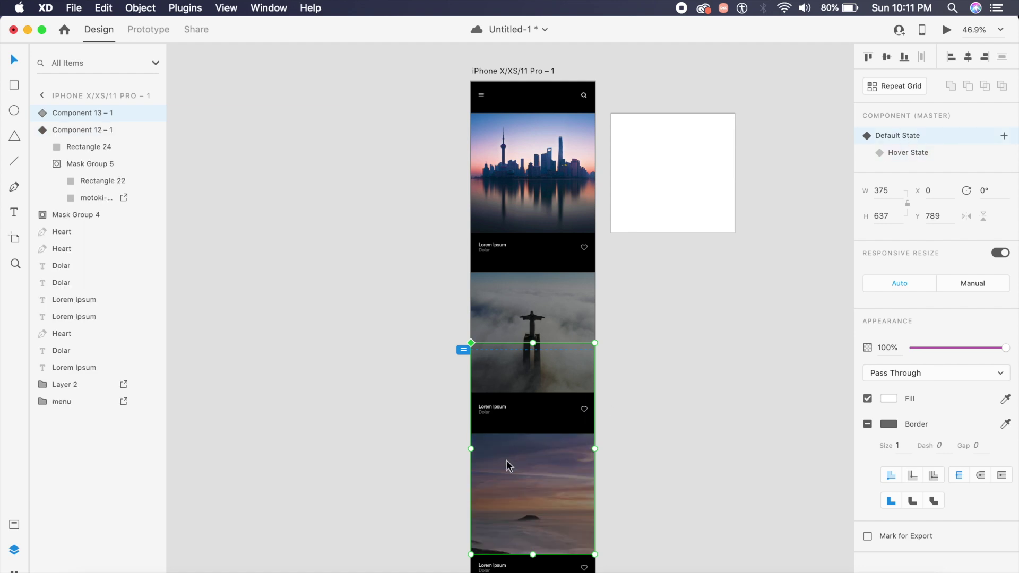
{"action": "left_click", "coordinate": [578, 293]}
- Launch the Desktop Preview of the design
{"action": "scroll", "coordinate": [573, 291], "scroll_direction": "up", "scroll_amount": 2}
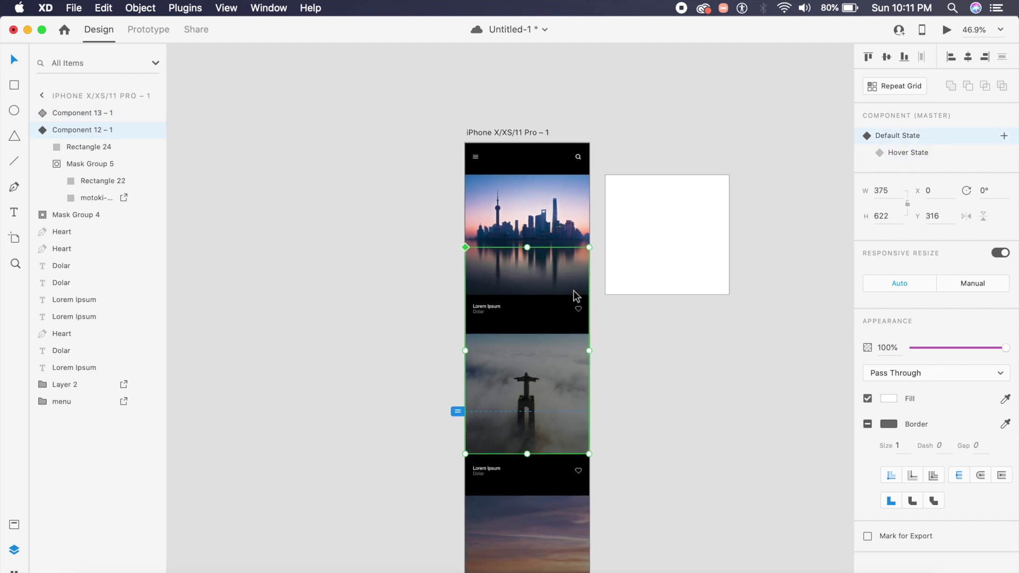
{"action": "left_click", "coordinate": [569, 229]}
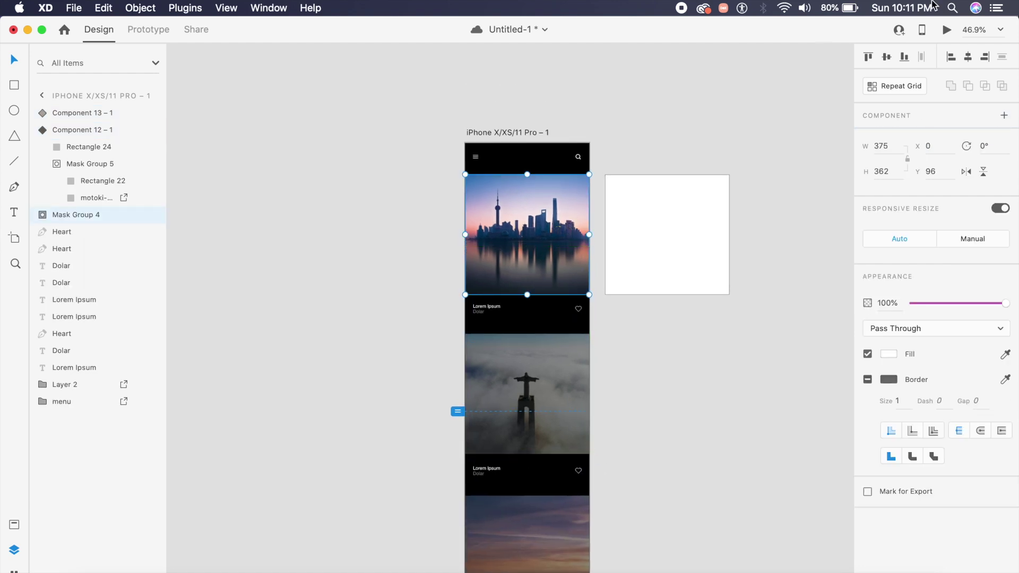
{"action": "left_click", "coordinate": [945, 30]}
{"action": "left_click", "coordinate": [474, 136]}
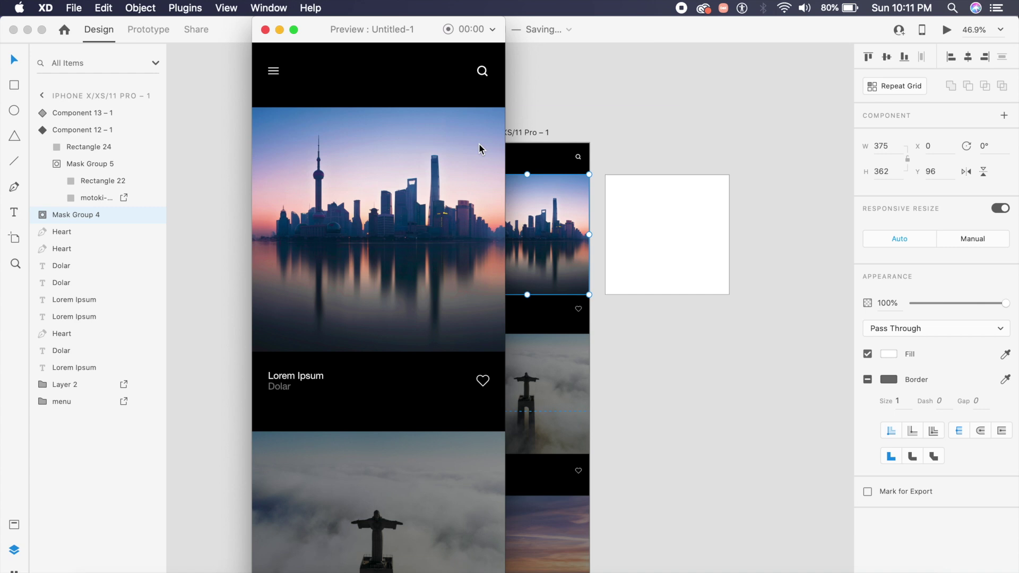
- Scroll down and up through the skyline, statue and sunset cards in the preview window
{"action": "scroll", "coordinate": [480, 148], "scroll_direction": "down", "scroll_amount": 5}
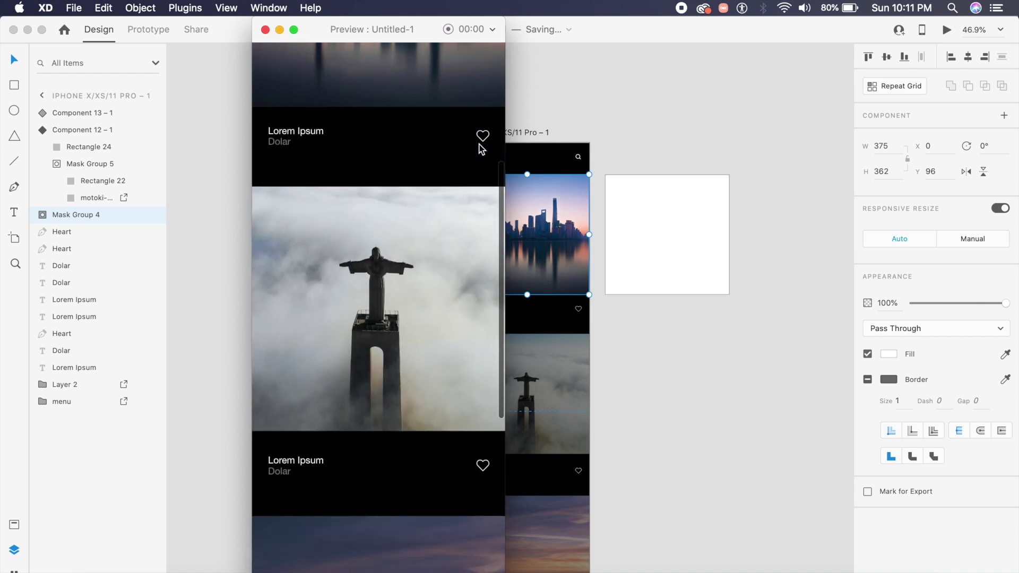
{"action": "scroll", "coordinate": [480, 148], "scroll_direction": "down", "scroll_amount": 8}
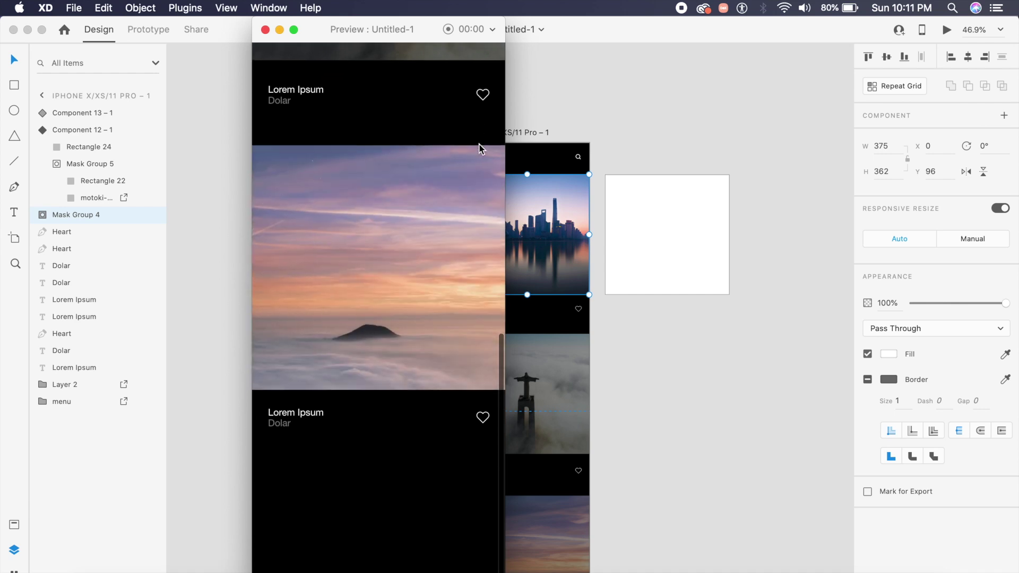
{"action": "scroll", "coordinate": [480, 148], "scroll_direction": "up", "scroll_amount": 5}
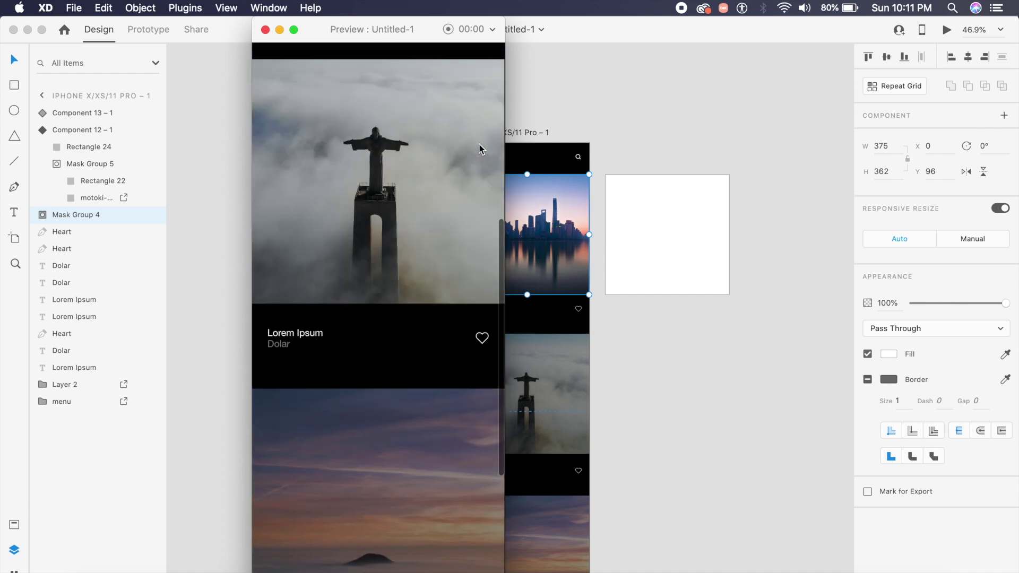
{"action": "scroll", "coordinate": [480, 149], "scroll_direction": "up", "scroll_amount": 8}
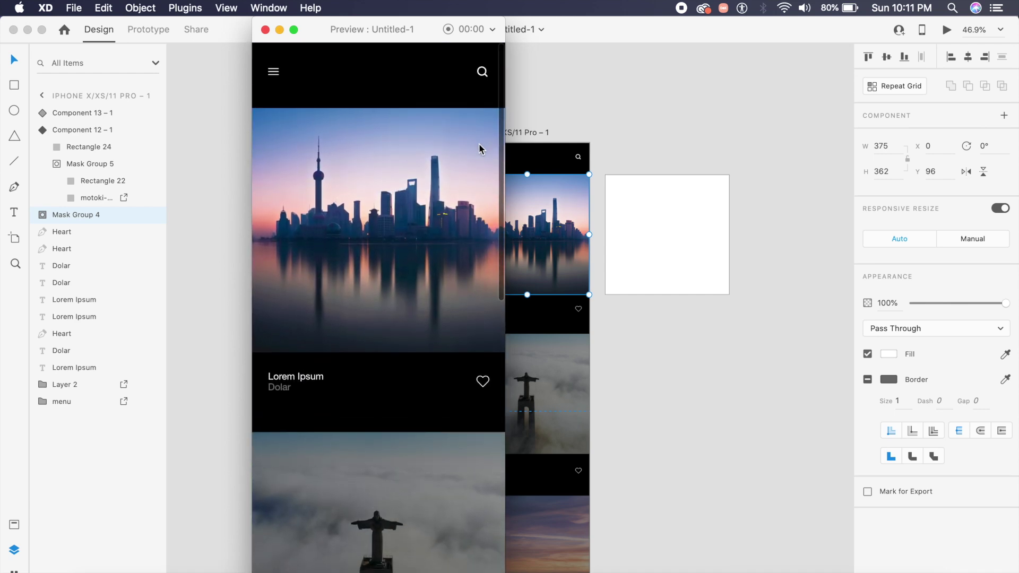
{"action": "scroll", "coordinate": [479, 148], "scroll_direction": "down", "scroll_amount": 2}
{"action": "scroll", "coordinate": [479, 148], "scroll_direction": "up", "scroll_amount": 2}
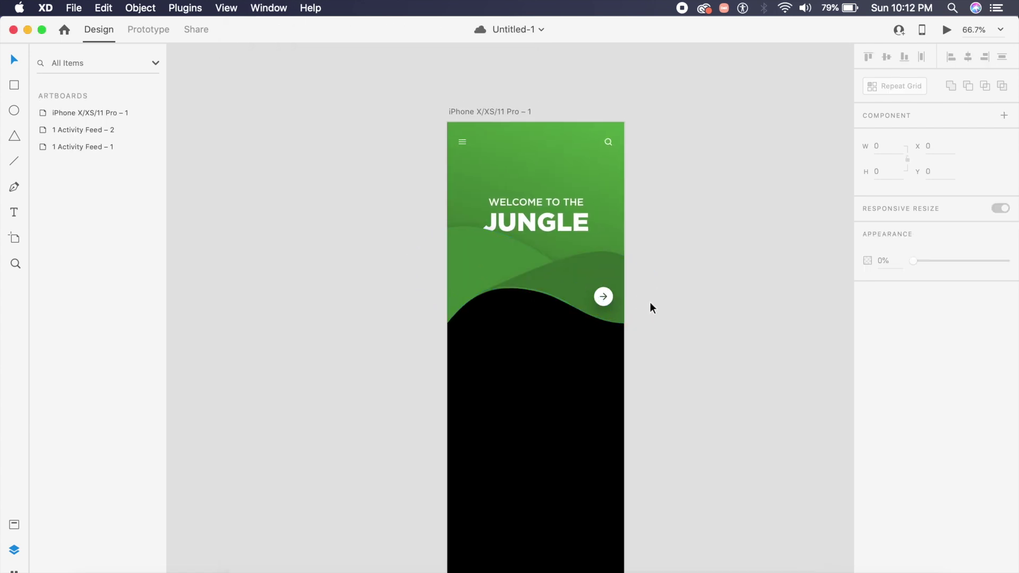
{"action": "scroll", "coordinate": [649, 303], "scroll_direction": "up", "scroll_amount": 5}
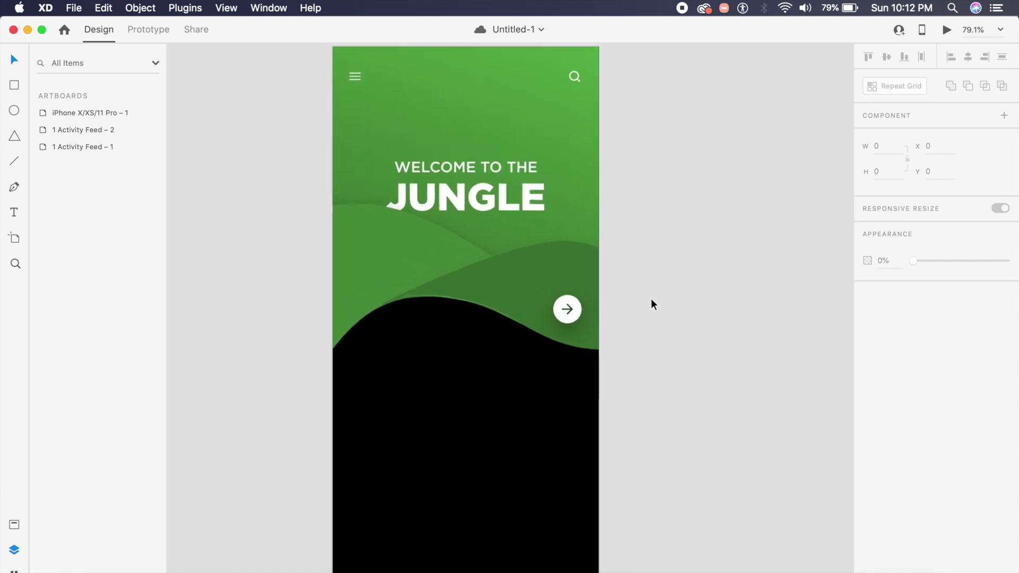
{"action": "left_click", "coordinate": [485, 291]}
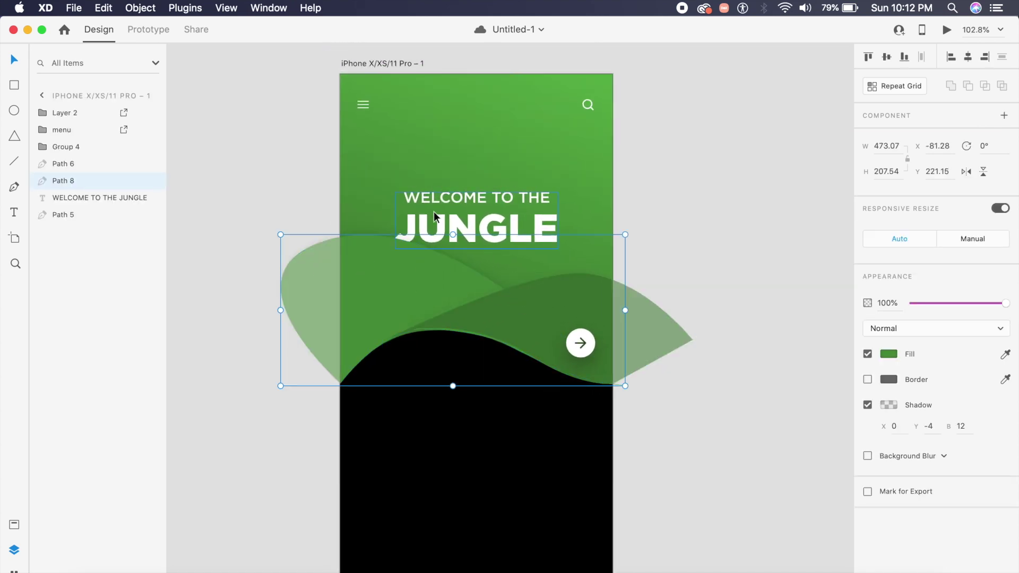
{"action": "left_click", "coordinate": [482, 207]}
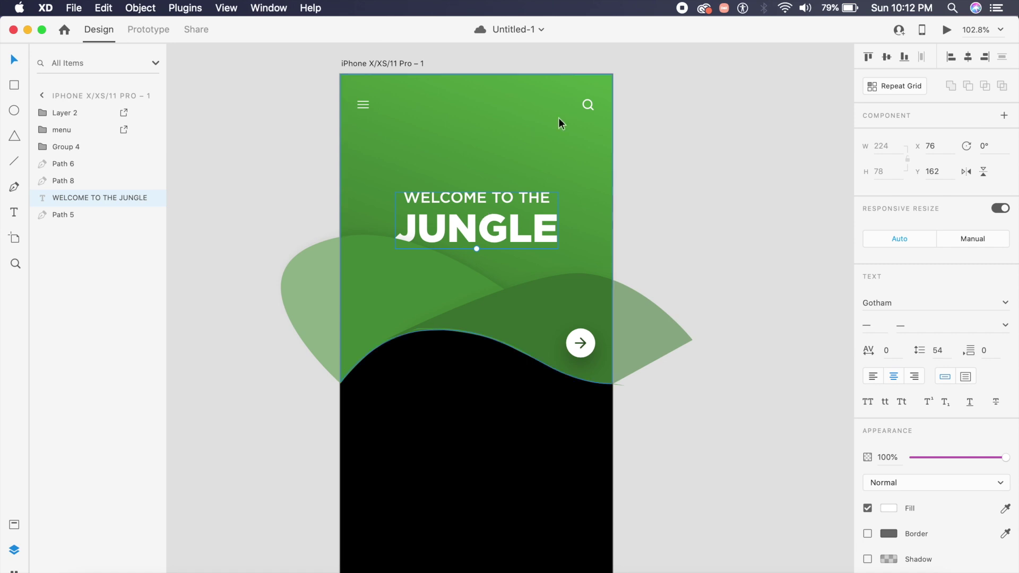
{"action": "left_click", "coordinate": [591, 106]}
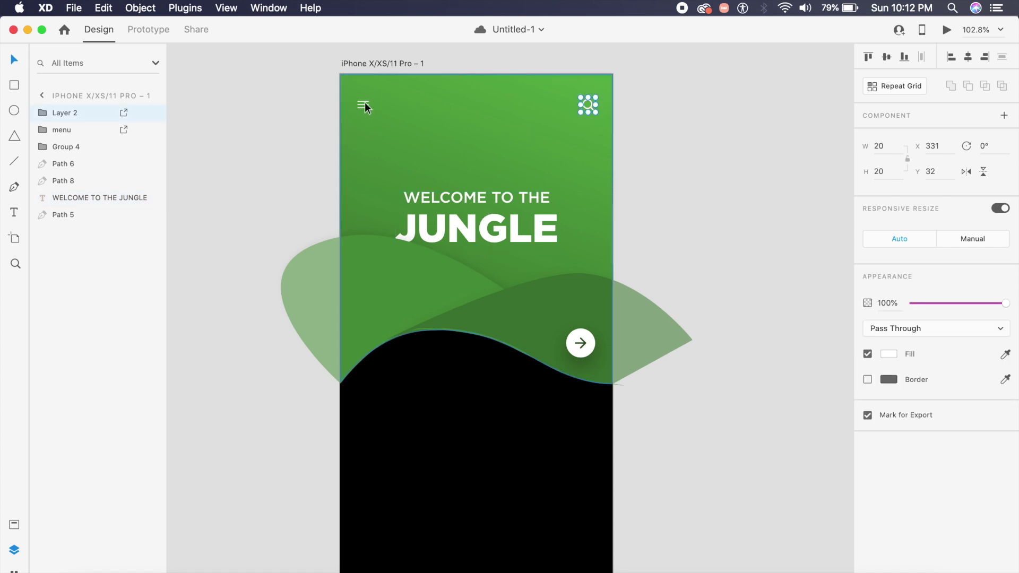
{"action": "left_click", "coordinate": [674, 260]}
{"action": "scroll", "coordinate": [674, 263], "scroll_direction": "down", "scroll_amount": 1}
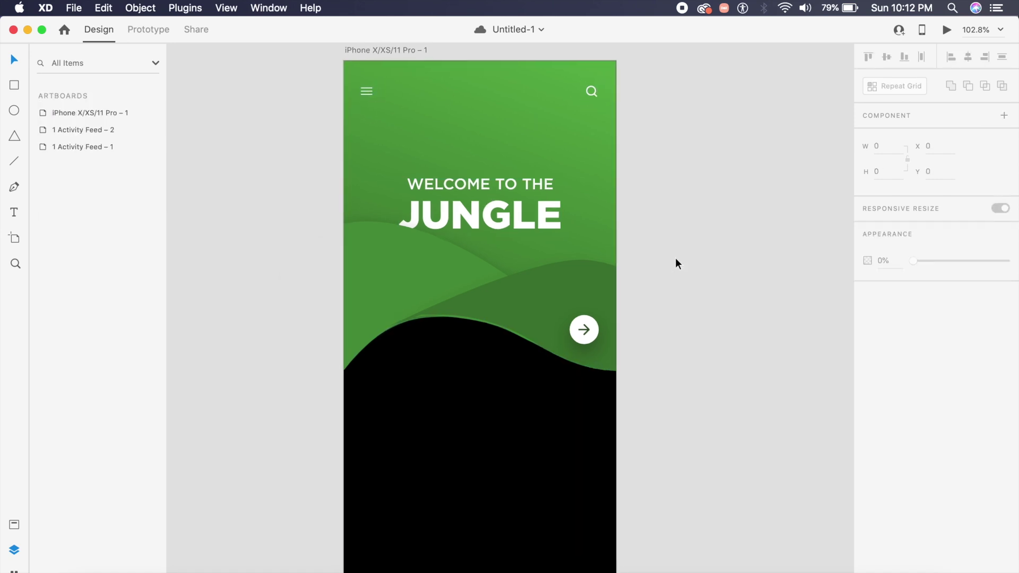
{"action": "scroll", "coordinate": [675, 263], "scroll_direction": "down", "scroll_amount": 4}
{"action": "key", "text": "r"}
- Draw a white rectangle under the jungle, send it behind the green wave, and remove its border
{"action": "left_click_drag", "start_coordinate": [353, 242], "coordinate": [626, 540]}
{"action": "key", "text": "Escape"}
{"action": "left_click", "coordinate": [558, 447]}
{"action": "key", "text": "super+shift+bracketleft"}
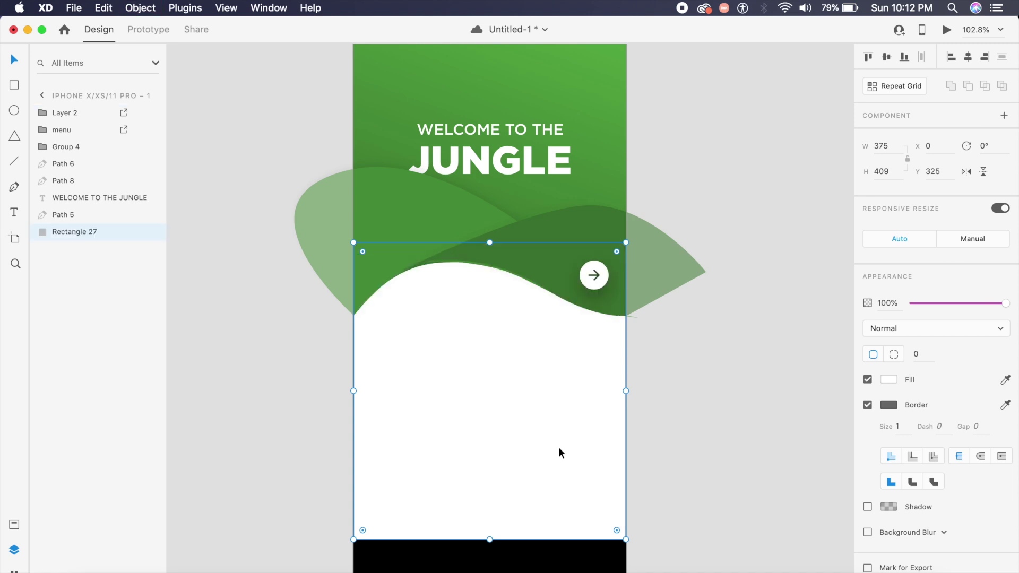
{"action": "left_click", "coordinate": [868, 405]}
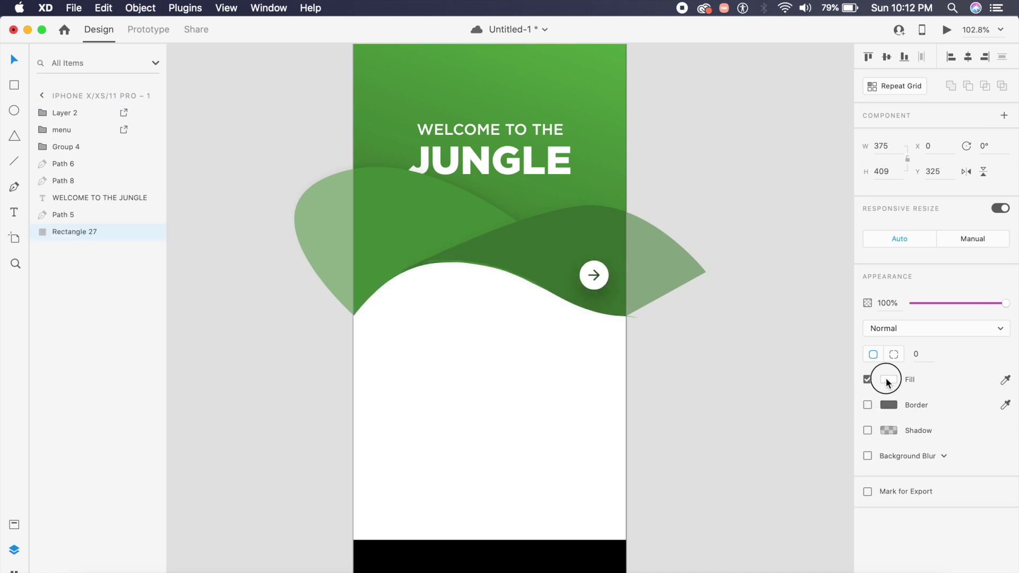
{"action": "left_click", "coordinate": [887, 379]}
- Fill the rectangle with a linear gradient from bright cyan at top to blue #2299F0 at bottom
{"action": "left_click", "coordinate": [742, 295]}
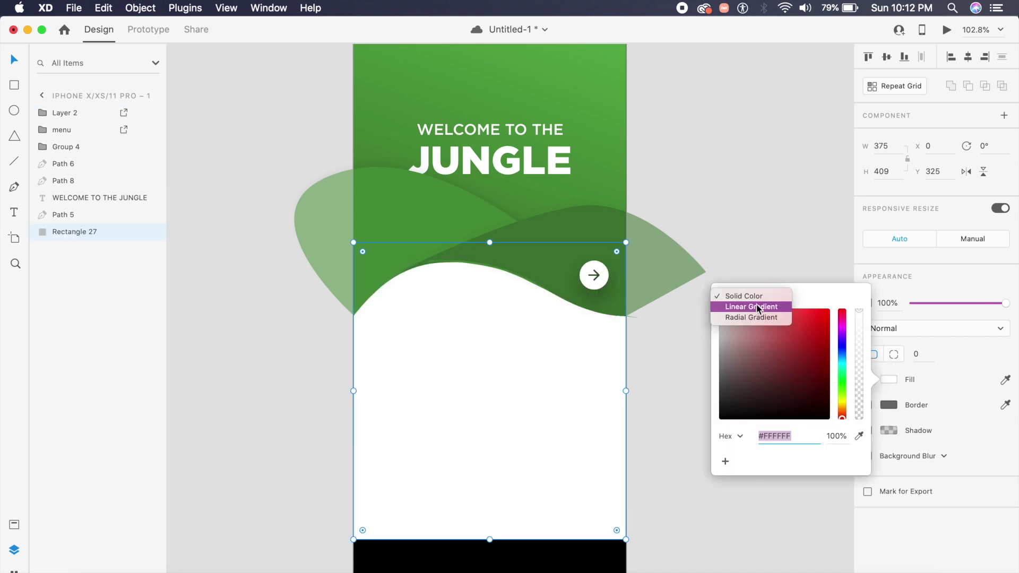
{"action": "left_click", "coordinate": [743, 304]}
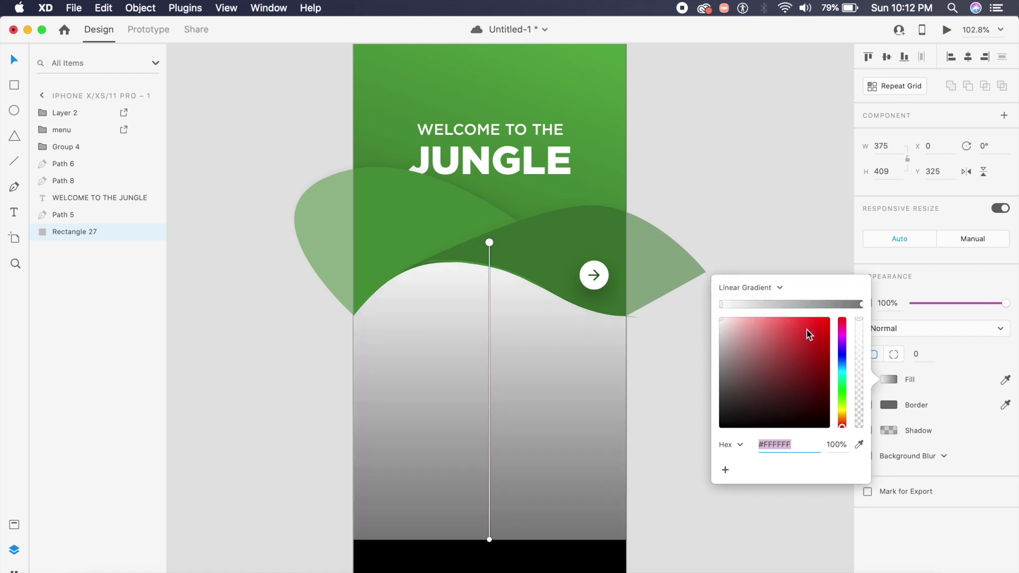
{"action": "left_click_drag", "start_coordinate": [841, 373], "coordinate": [831, 360]}
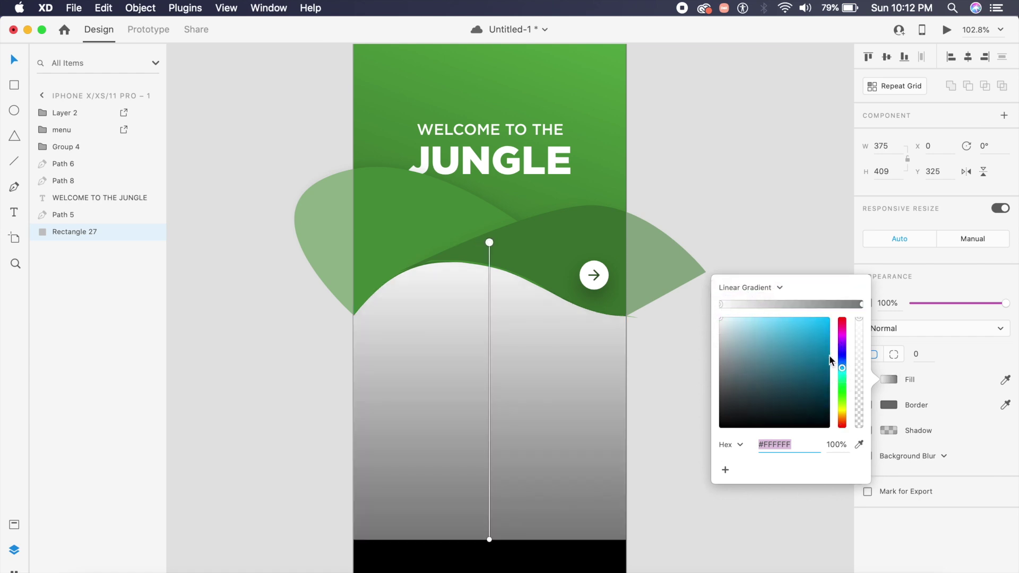
{"action": "left_click", "coordinate": [817, 319]}
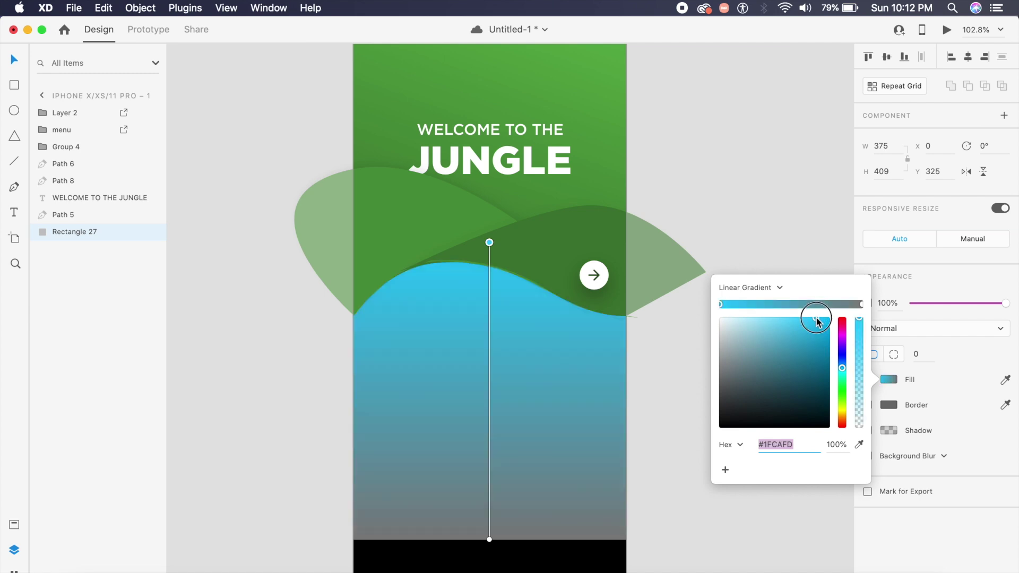
{"action": "left_click", "coordinate": [861, 304]}
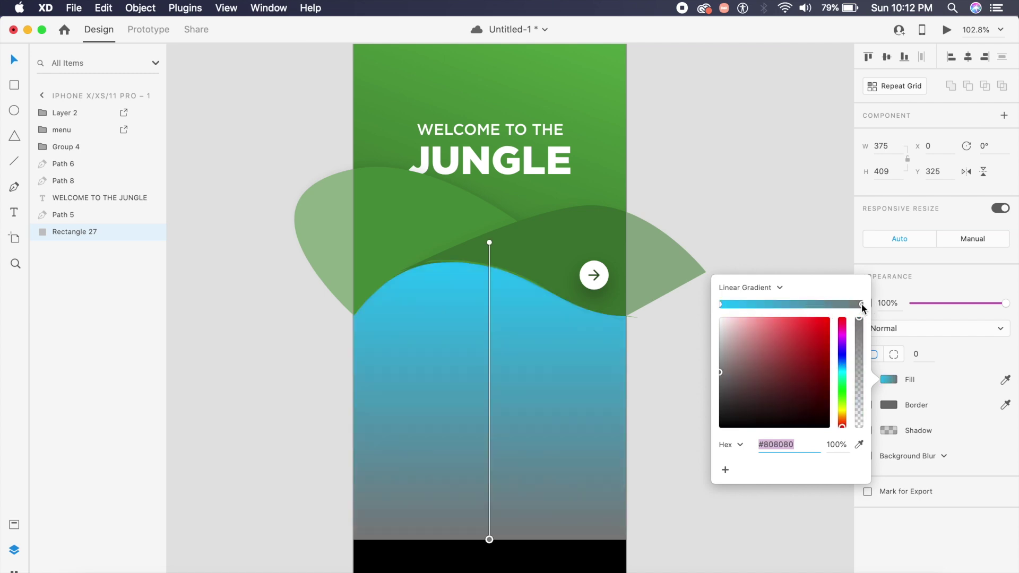
{"action": "left_click", "coordinate": [841, 365]}
{"action": "left_click", "coordinate": [814, 320]}
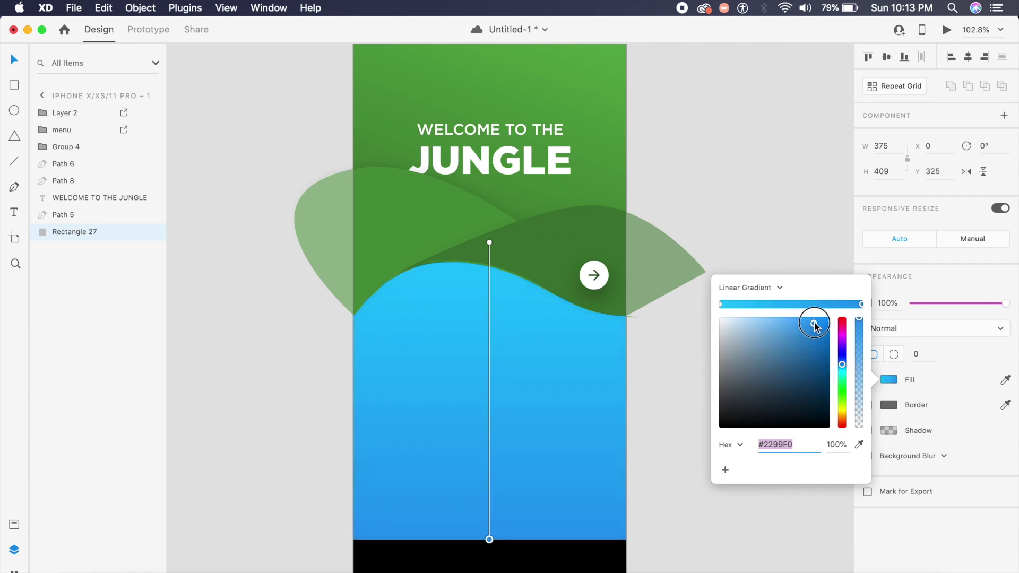
{"action": "left_click", "coordinate": [648, 404]}
{"action": "left_click", "coordinate": [606, 405]}
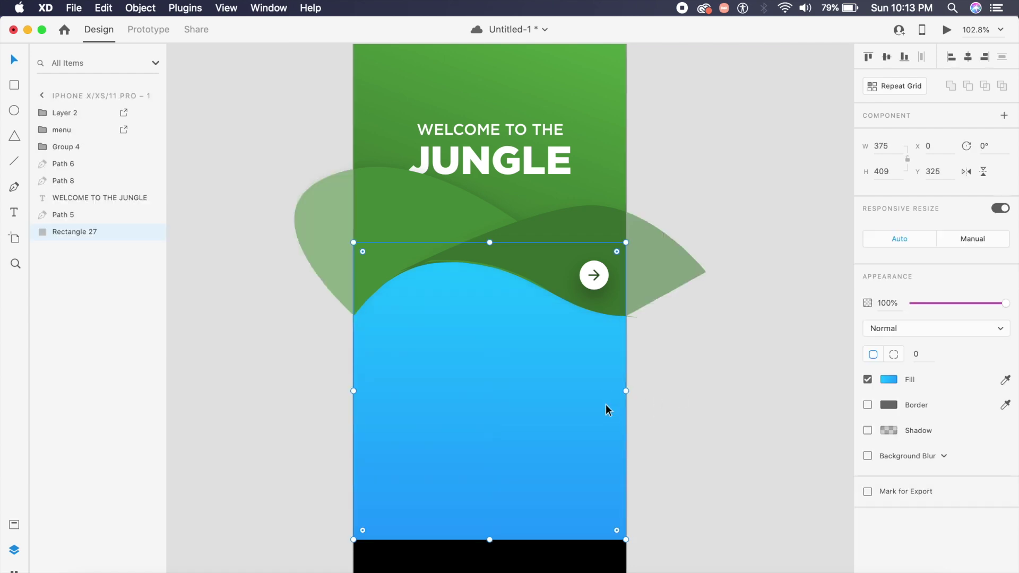
{"action": "left_click", "coordinate": [653, 406]}
{"action": "left_click", "coordinate": [604, 406]}
- Draw a closed curved wave shape with the Pen tool on the blue rectangle's left edge
{"action": "scroll", "coordinate": [367, 455], "scroll_direction": "up", "scroll_amount": 5}
{"action": "key", "text": "p"}
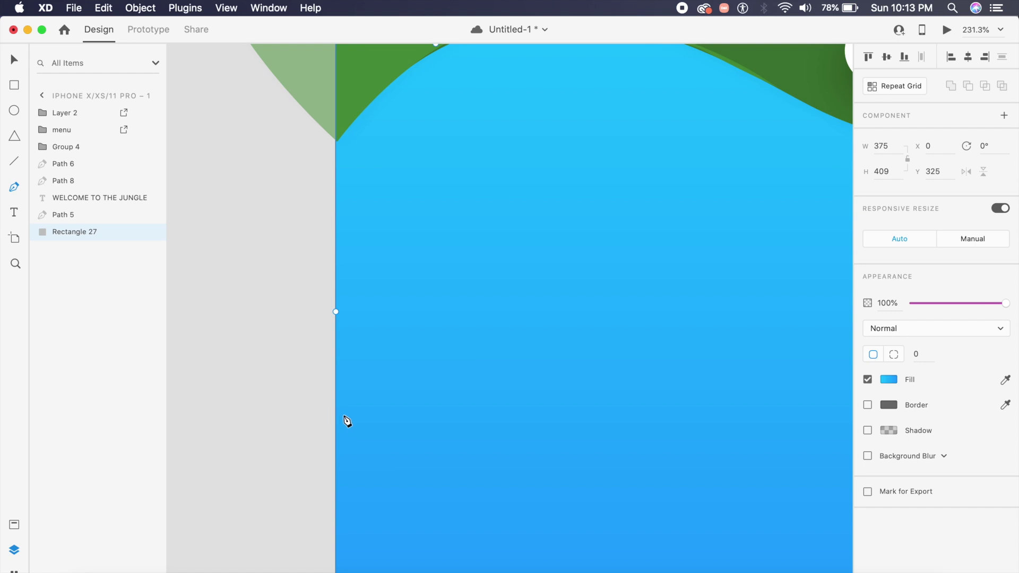
{"action": "left_click", "coordinate": [334, 415]}
{"action": "left_click_drag", "start_coordinate": [334, 415], "coordinate": [366, 364]}
{"action": "left_click", "coordinate": [360, 329]}
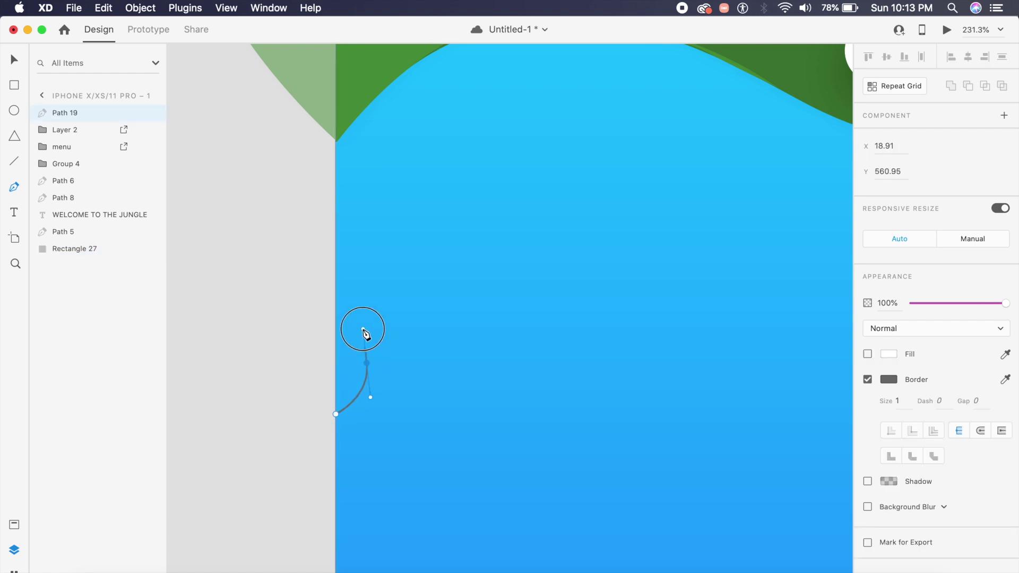
{"action": "left_click", "coordinate": [411, 414]}
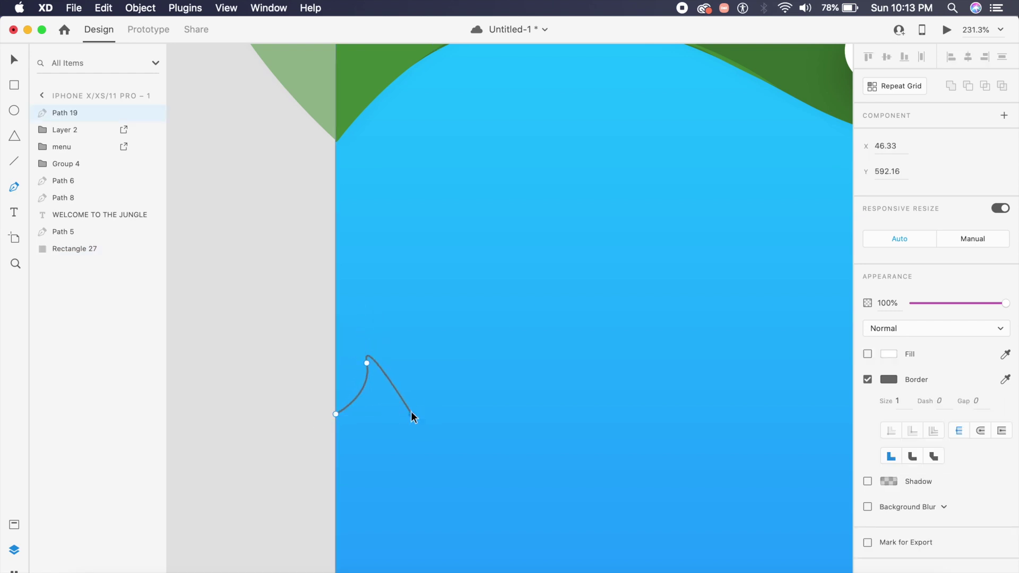
{"action": "left_click", "coordinate": [337, 413]}
{"action": "key", "text": "Escape"}
- Duplicate the JUNGLE title into the blue section and position the waves over it
{"action": "key", "text": "cmd+0"}
{"action": "left_click_drag", "start_coordinate": [417, 183], "coordinate": [421, 381]}
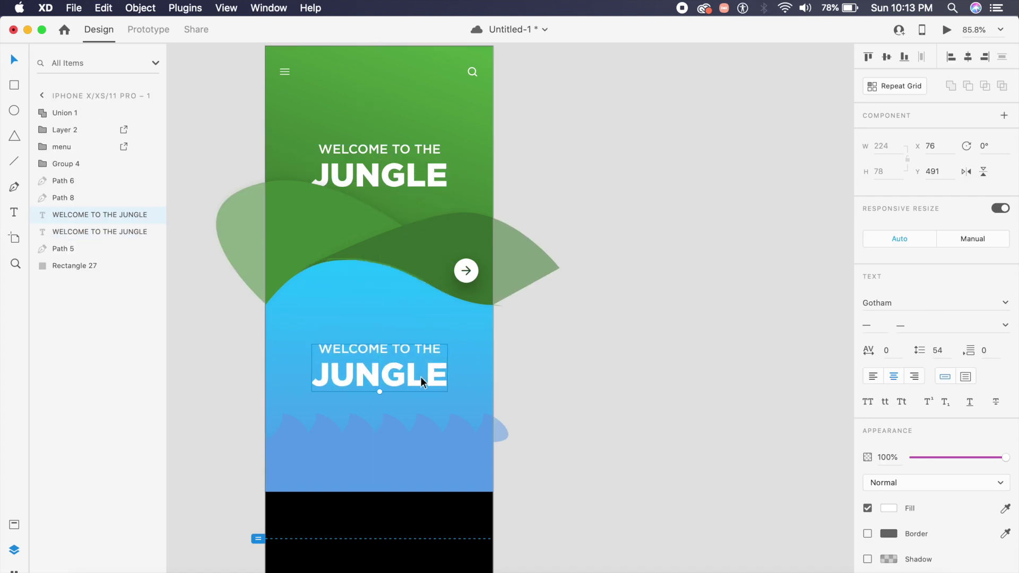
{"action": "left_click", "coordinate": [373, 447]}
{"action": "left_click_drag", "start_coordinate": [386, 411], "coordinate": [391, 387]}
{"action": "left_click", "coordinate": [568, 413]}
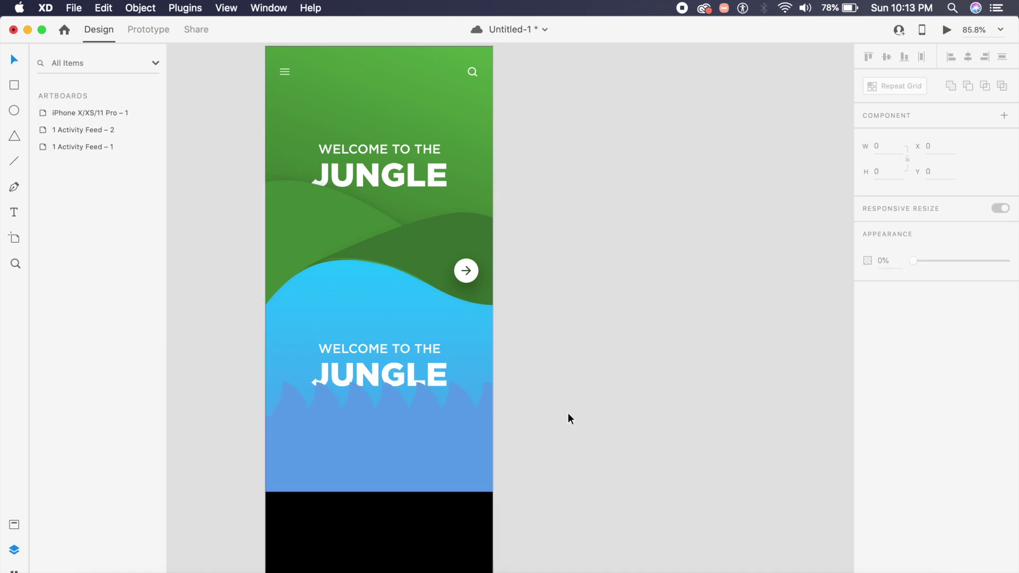
{"action": "scroll", "coordinate": [567, 413], "scroll_direction": "left", "scroll_amount": 2}
- Change the copied title's word JUNGLE to OCEAN, making it read WELCOME TO THE OCEAN
{"action": "triple_click", "coordinate": [409, 365]}
{"action": "key", "text": "BackSpace"}
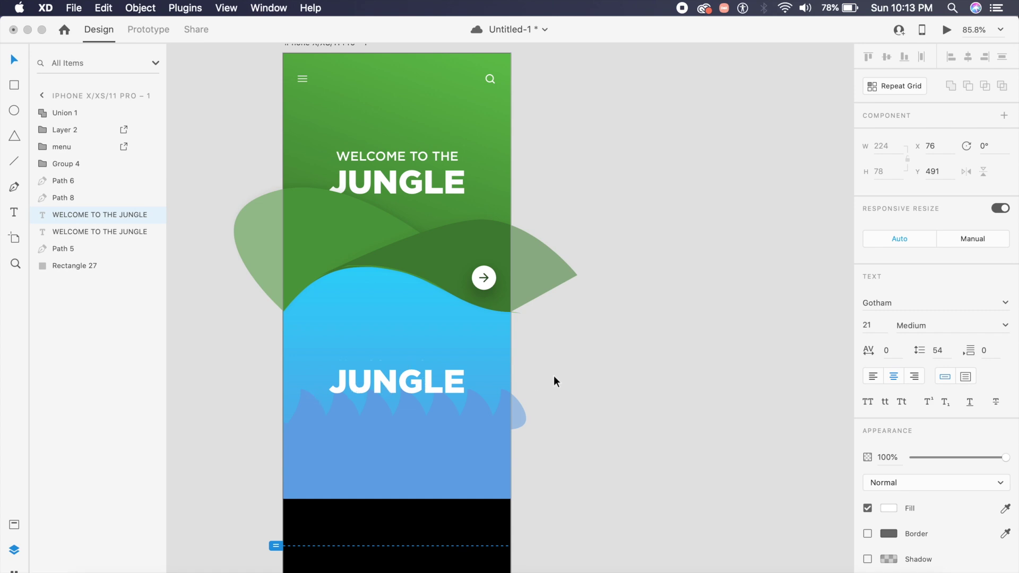
{"action": "key", "text": "super+z"}
{"action": "key", "text": "super+shift+z"}
{"action": "left_click", "coordinate": [413, 383]}
{"action": "double_click", "coordinate": [413, 384]}
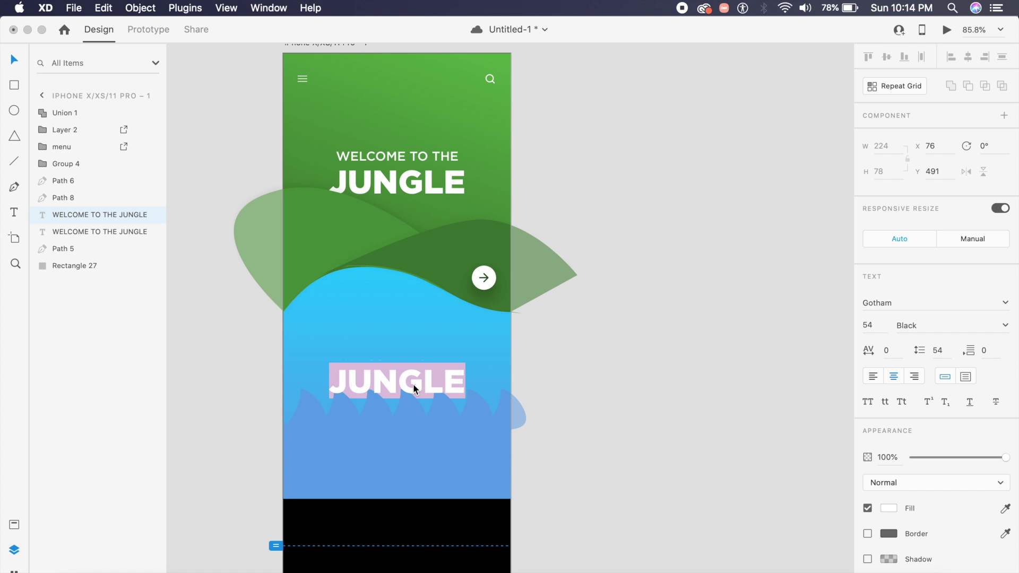
{"action": "type", "text": "OCEAN"}
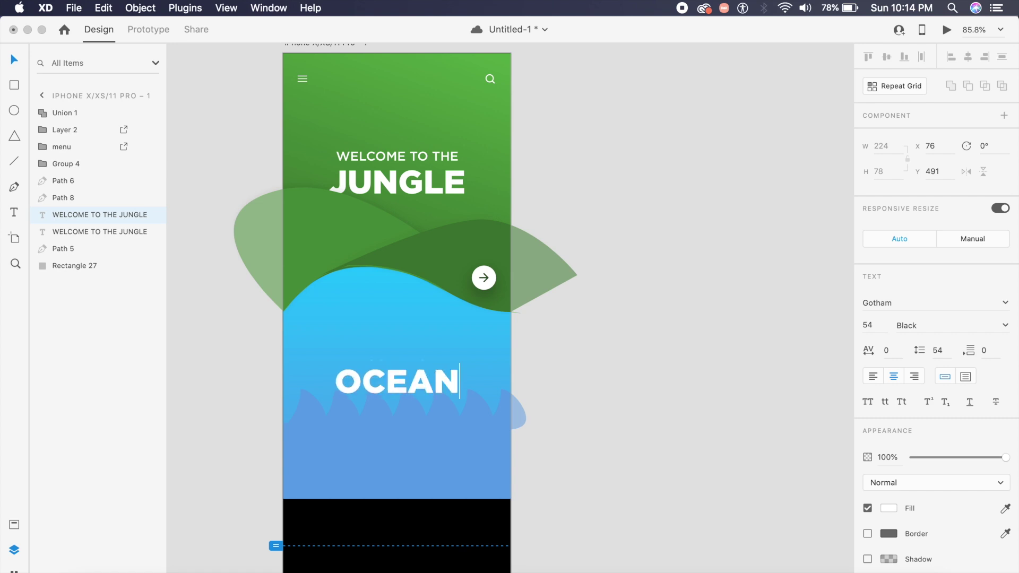
{"action": "left_click", "coordinate": [608, 388]}
{"action": "left_click", "coordinate": [394, 385]}
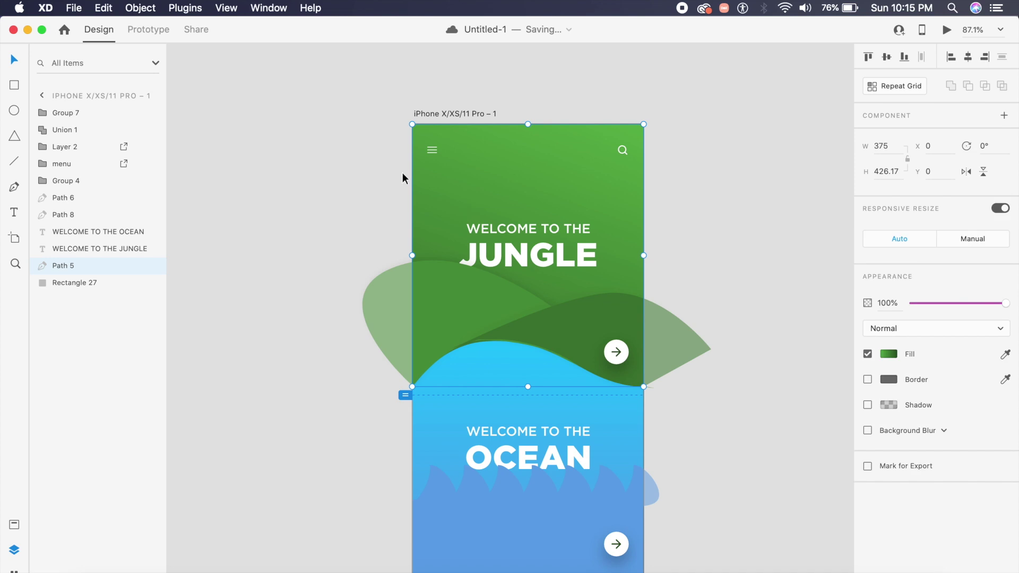
{"action": "left_click", "coordinate": [478, 118]}
{"action": "left_click_drag", "start_coordinate": [336, 118], "coordinate": [381, 210]}
- Make the ocean background, waves, title and button a component placed behind the jungle shapes
{"action": "left_click", "coordinate": [696, 335]}
{"action": "left_click", "coordinate": [364, 384]}
{"action": "scroll", "coordinate": [366, 387], "scroll_direction": "down", "scroll_amount": 5}
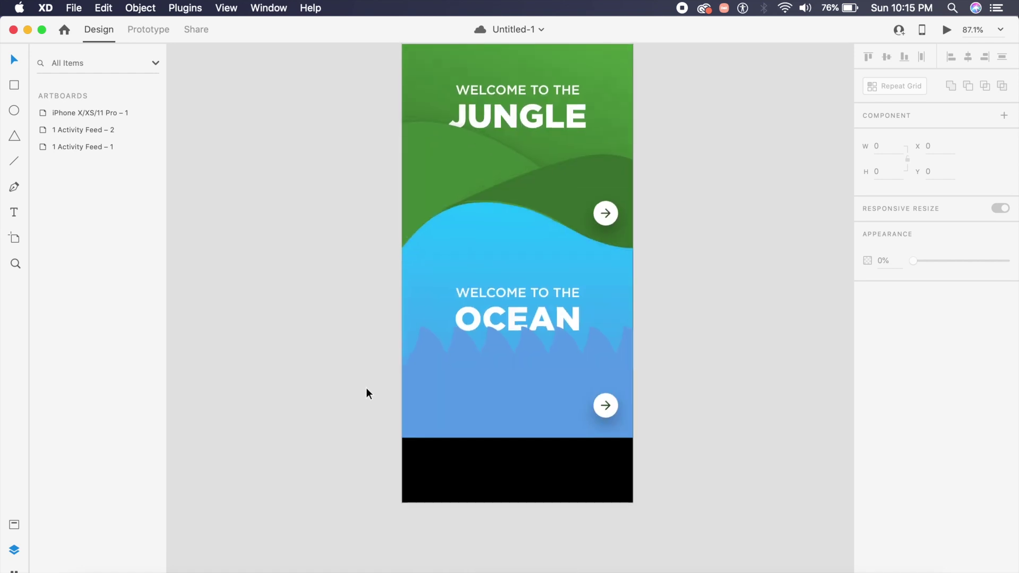
{"action": "left_click_drag", "start_coordinate": [342, 315], "coordinate": [689, 424]}
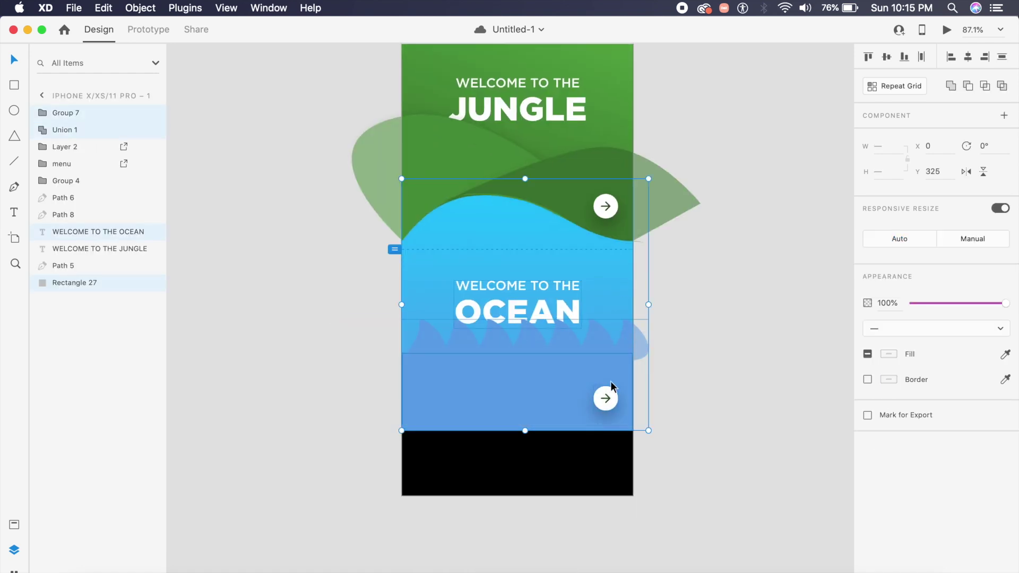
{"action": "key", "text": "super+k"}
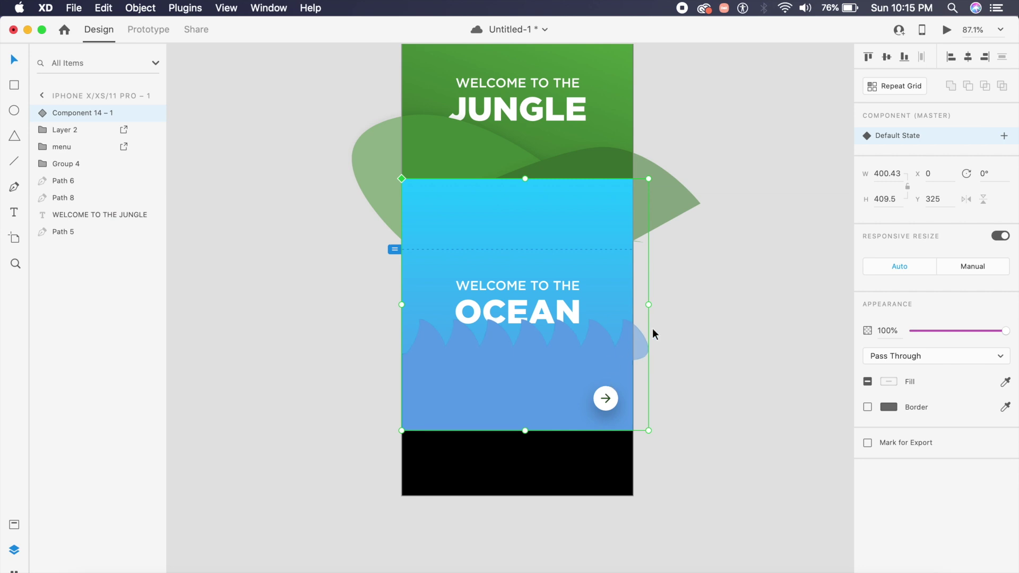
{"action": "key", "text": "super+bracketleft"}
{"action": "key", "text": "super+bracketleft"}
{"action": "key", "text": "super+bracketleft"}
{"action": "key", "text": "super+bracketleft"}
{"action": "key", "text": "super+bracketleft"}
{"action": "key", "text": "super+bracketleft"}
{"action": "key", "text": "super+bracketleft"}
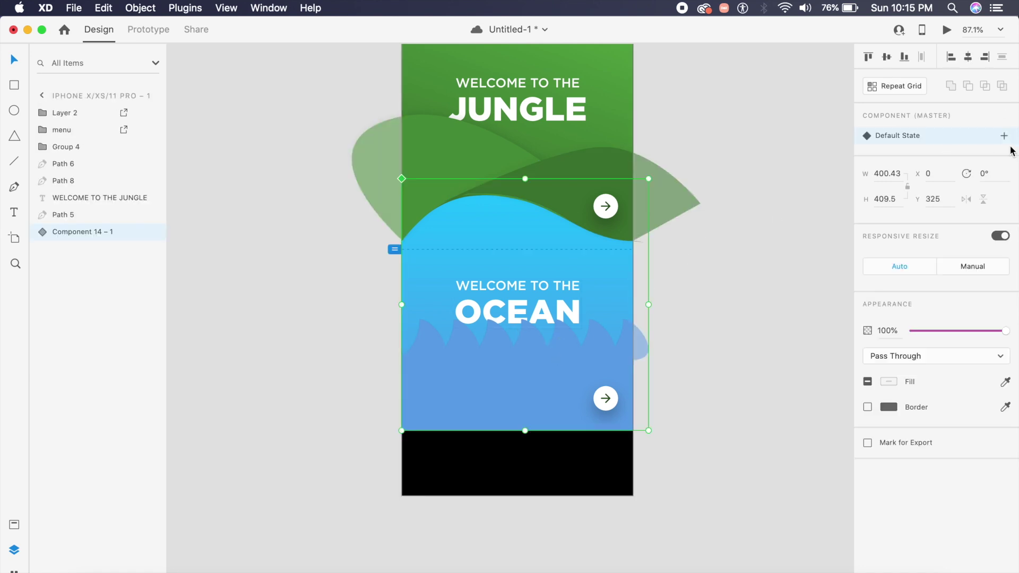
- Add a Hover State to the ocean component
{"action": "left_click", "coordinate": [1003, 136]}
{"action": "left_click", "coordinate": [918, 165]}
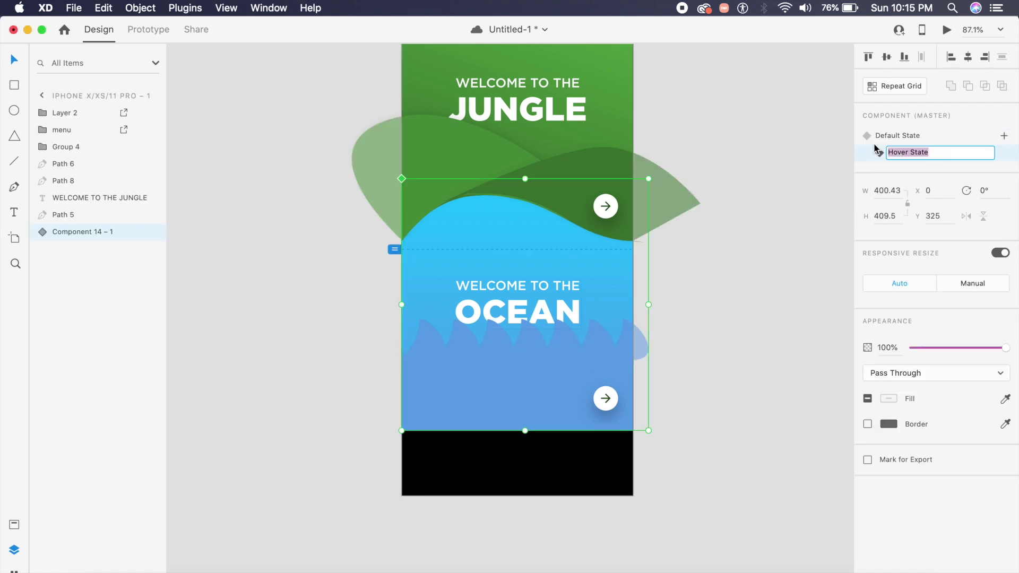
{"action": "key", "text": "Return"}
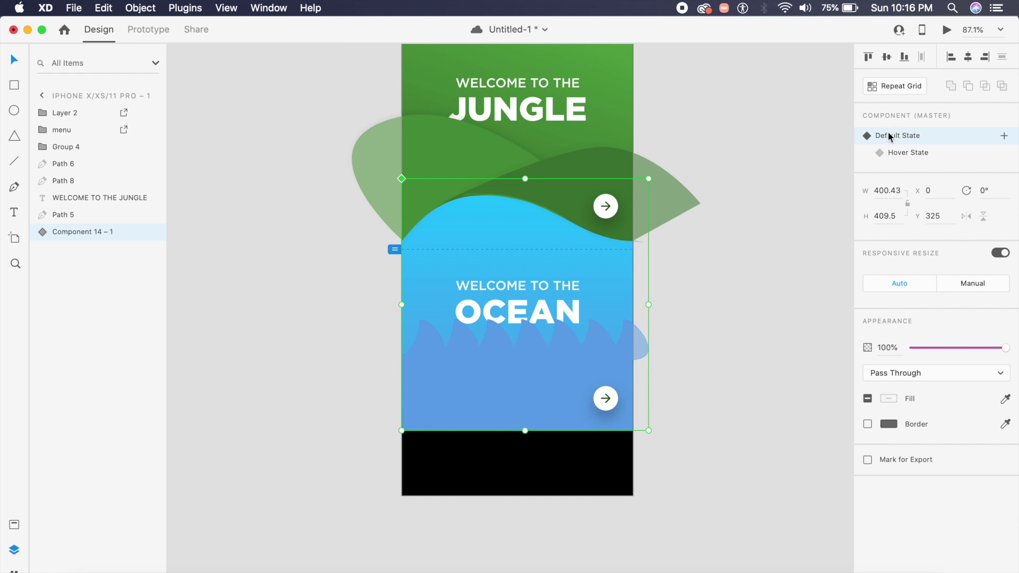
- Move the waves and arrow button lower in the default state and hide both
{"action": "double_click", "coordinate": [605, 356]}
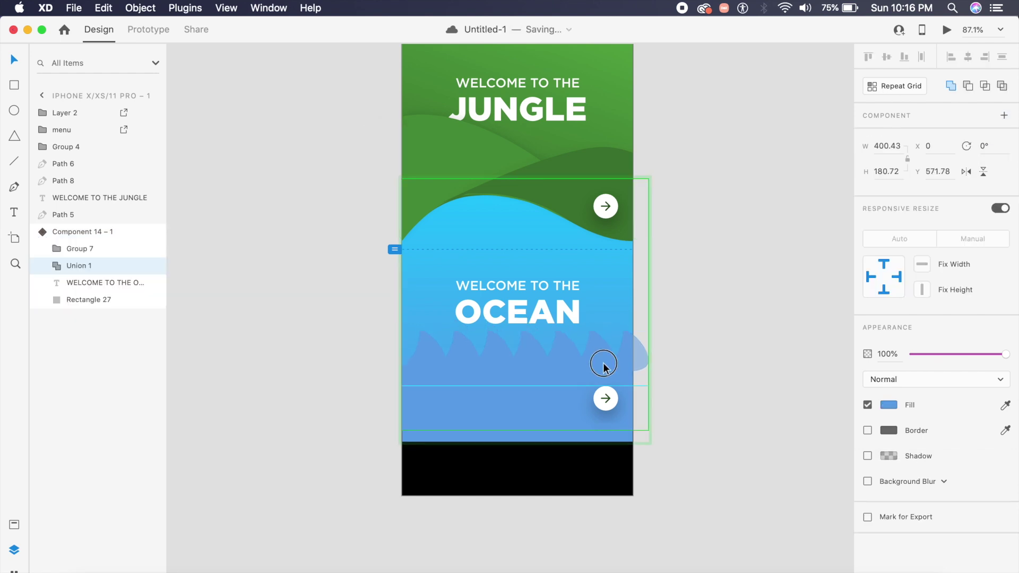
{"action": "left_click_drag", "start_coordinate": [603, 365], "coordinate": [581, 423]}
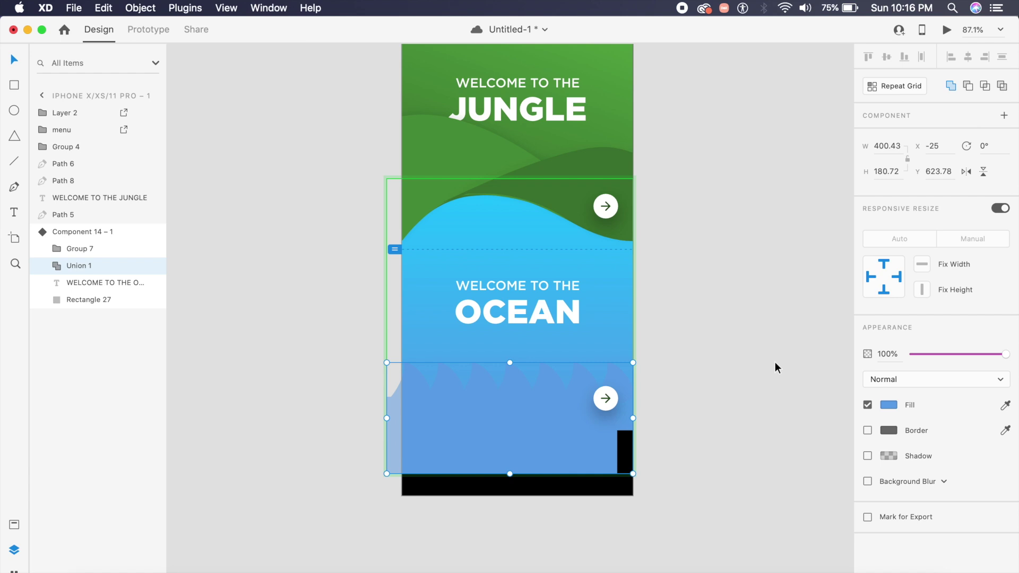
{"action": "key", "text": "super+comma"}
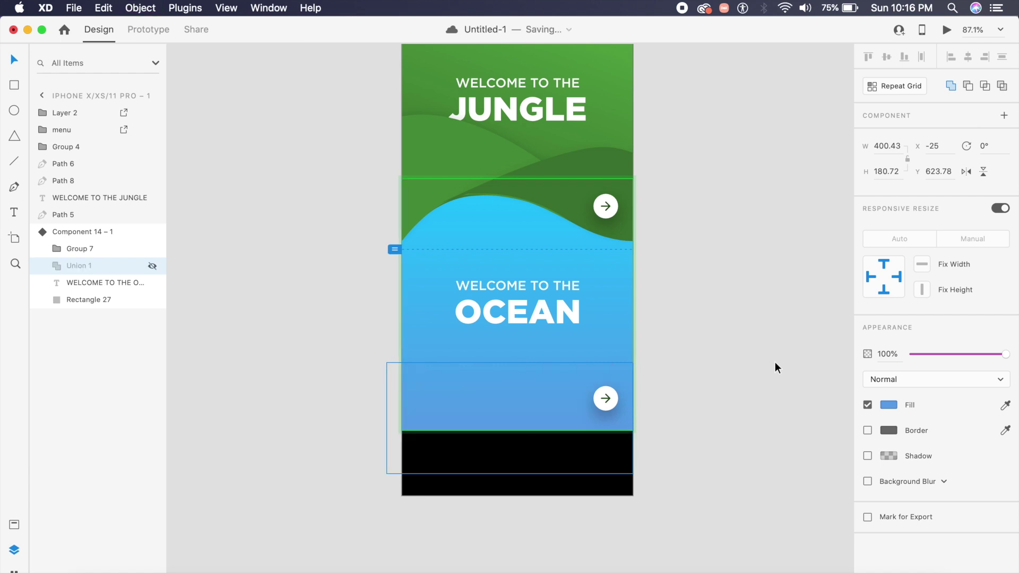
{"action": "left_click", "coordinate": [609, 407]}
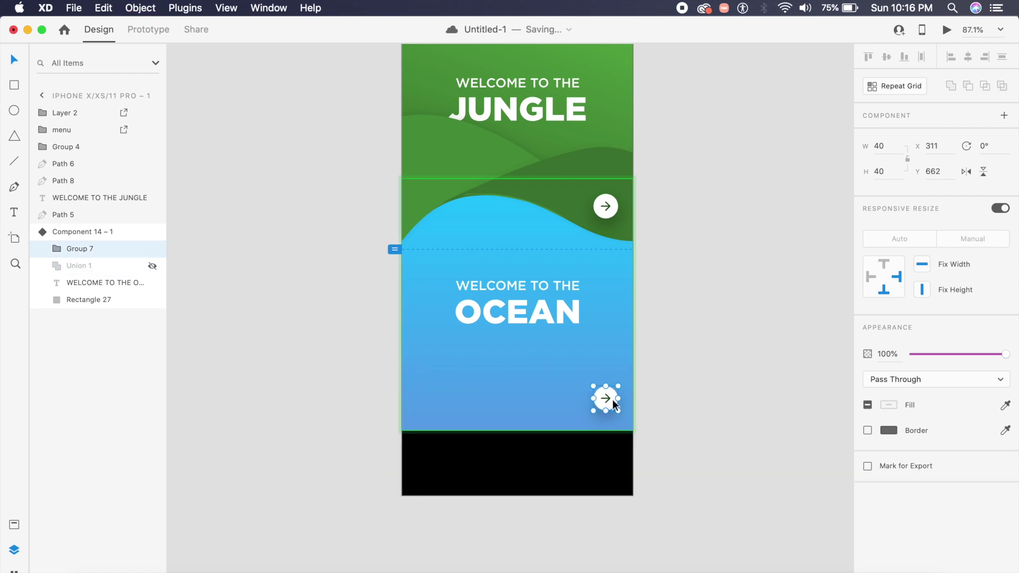
{"action": "left_click_drag", "start_coordinate": [613, 405], "coordinate": [617, 430]}
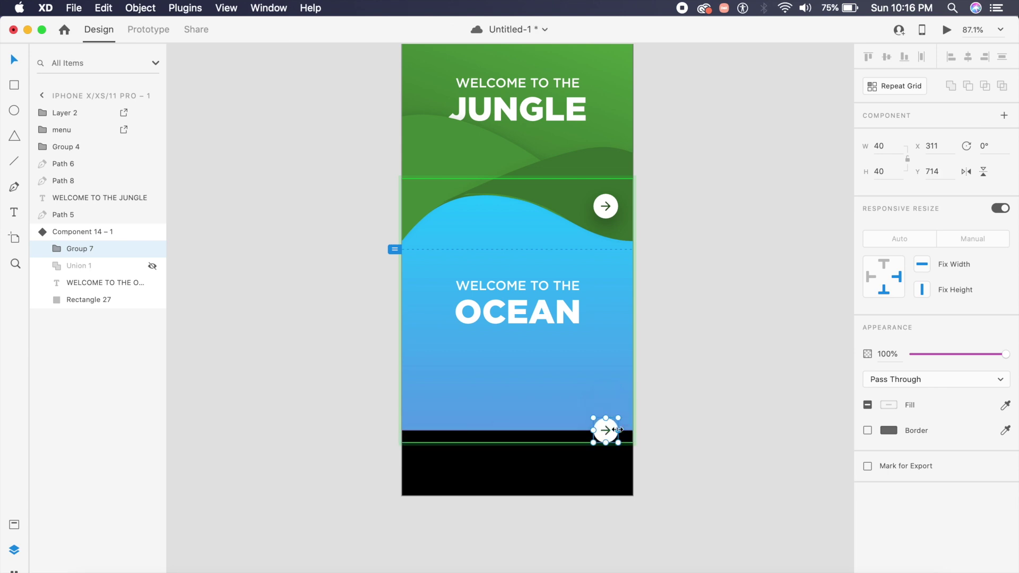
{"action": "key", "text": "super+comma"}
- Lower the WELCOME TO THE OCEAN title and hide it
{"action": "scroll", "coordinate": [617, 432], "scroll_direction": "up", "scroll_amount": 2}
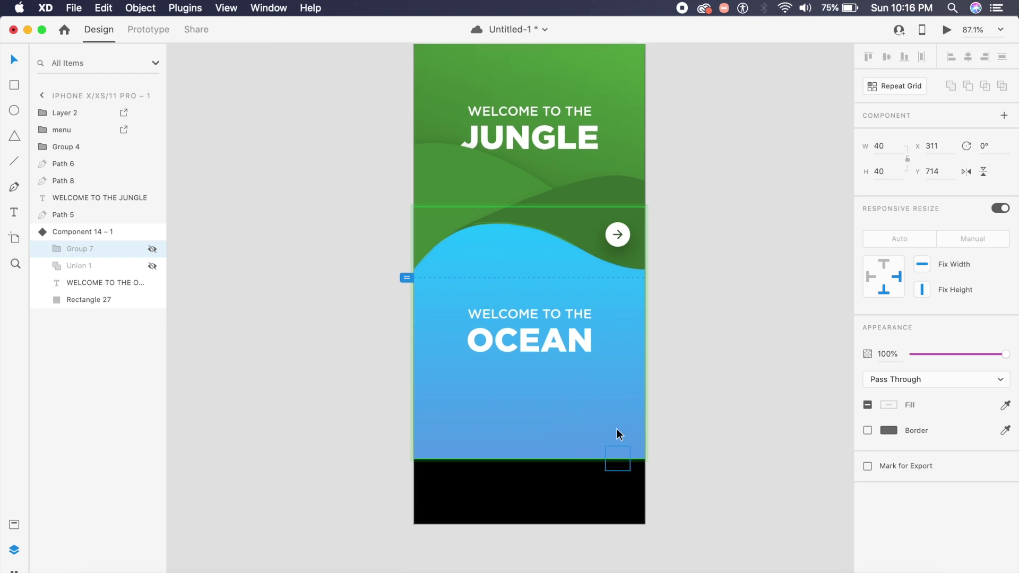
{"action": "left_click", "coordinate": [542, 335]}
{"action": "left_click_drag", "start_coordinate": [542, 335], "coordinate": [543, 417]}
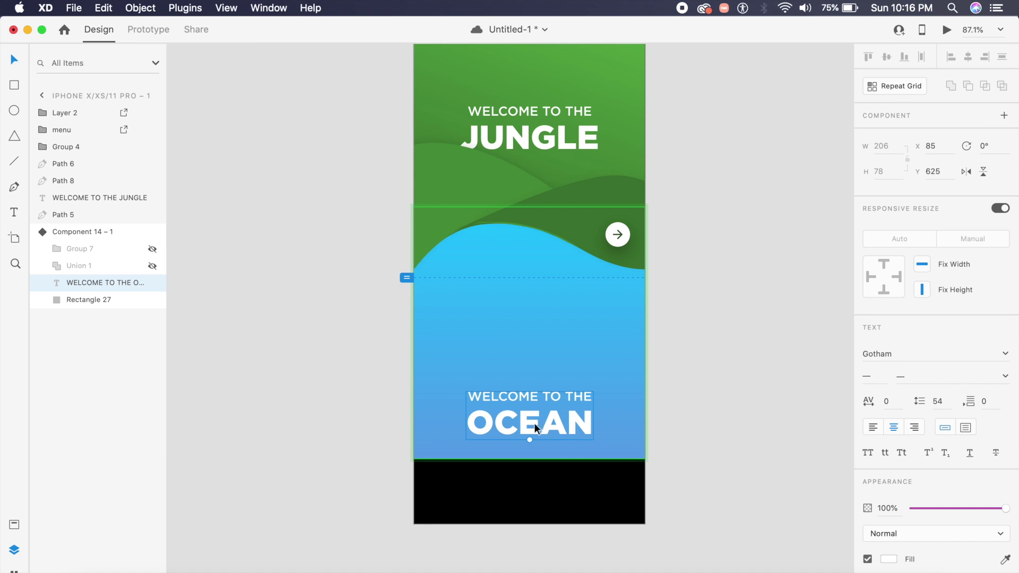
{"action": "mouse_move", "coordinate": [554, 422]}
{"action": "left_mouse_down"}
{"action": "mouse_move", "coordinate": [550, 406]}
{"action": "mouse_move", "coordinate": [549, 417]}
{"action": "left_mouse_up"}
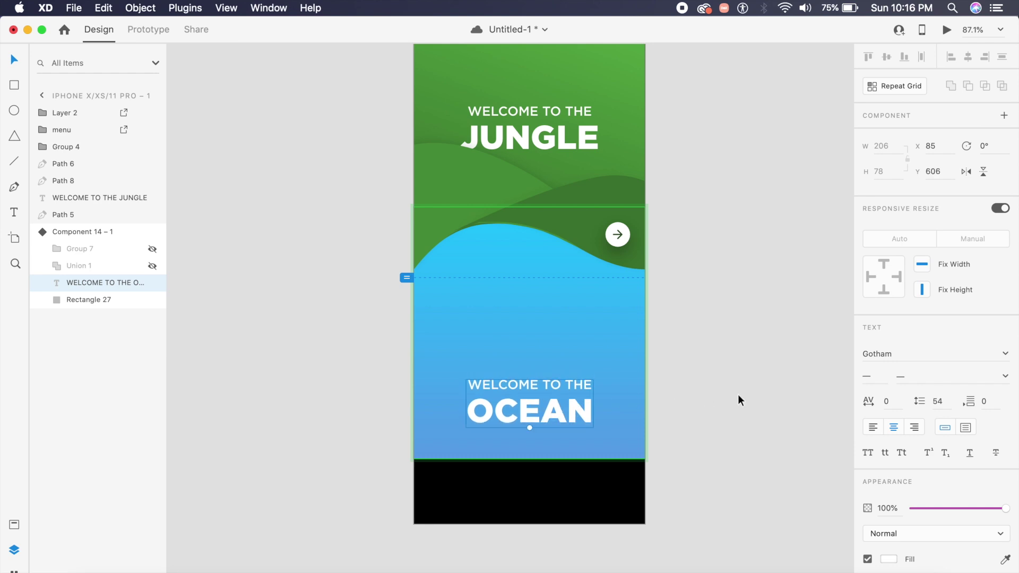
{"action": "key", "text": "super+comma"}
{"action": "scroll", "coordinate": [738, 401], "scroll_direction": "up", "scroll_amount": 3}
- In the ocean component's Hover State, unhide the OCEAN text, Union 1 waves and Group 7 arrow
{"action": "left_click", "coordinate": [647, 372]}
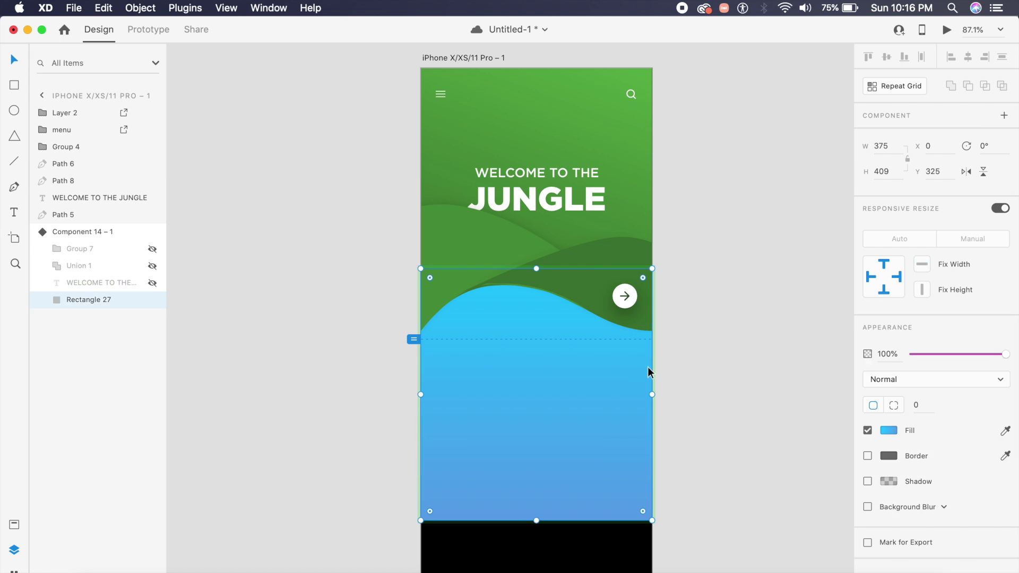
{"action": "left_click", "coordinate": [610, 167]}
{"action": "left_click", "coordinate": [587, 413]}
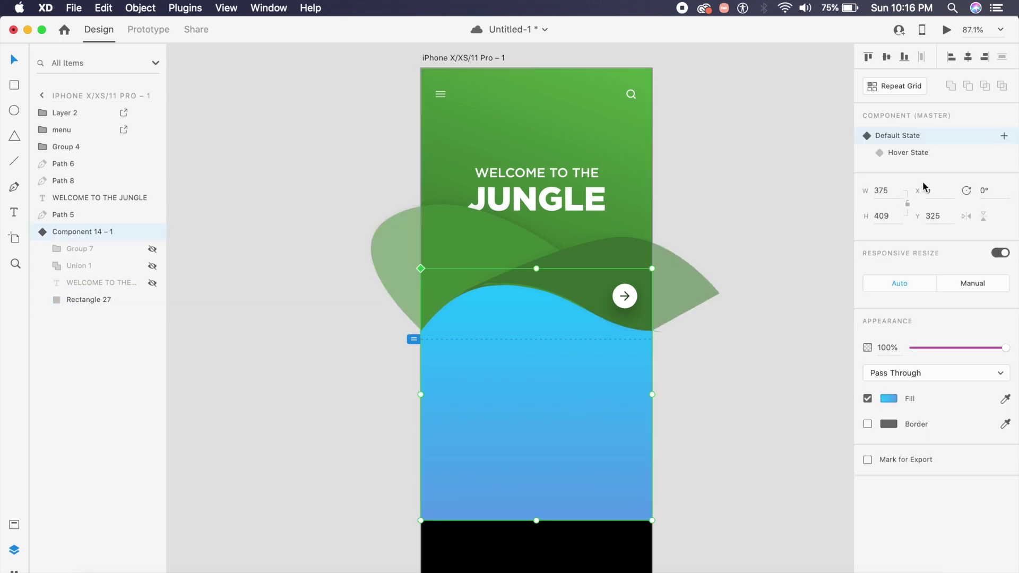
{"action": "left_click", "coordinate": [938, 155]}
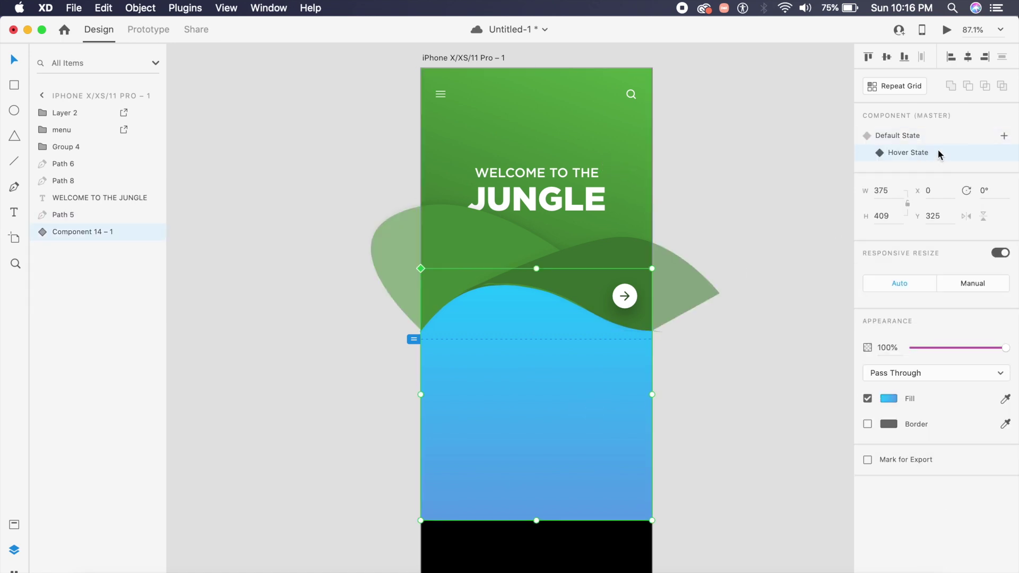
{"action": "double_click", "coordinate": [549, 489]}
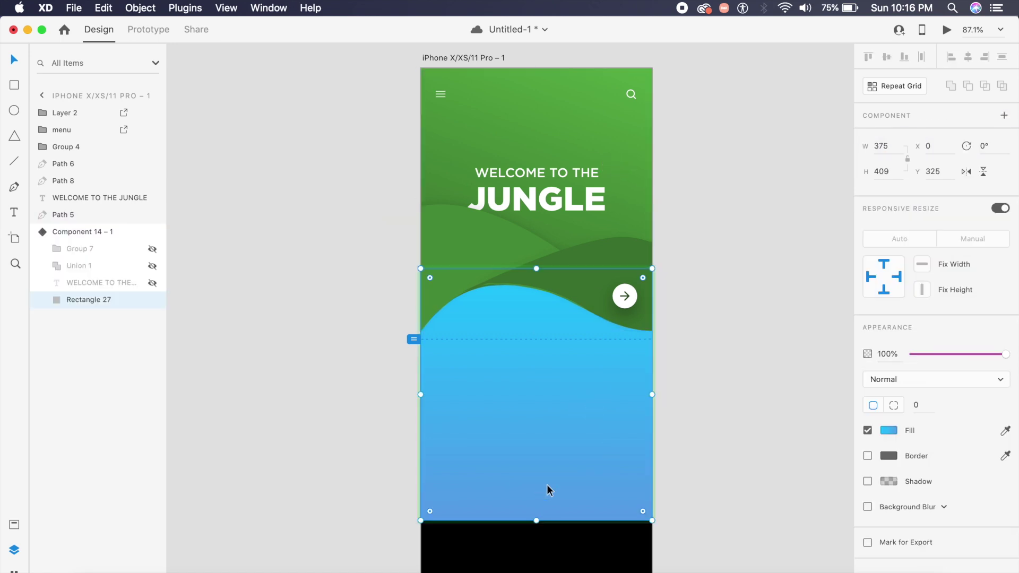
{"action": "left_click", "coordinate": [152, 282]}
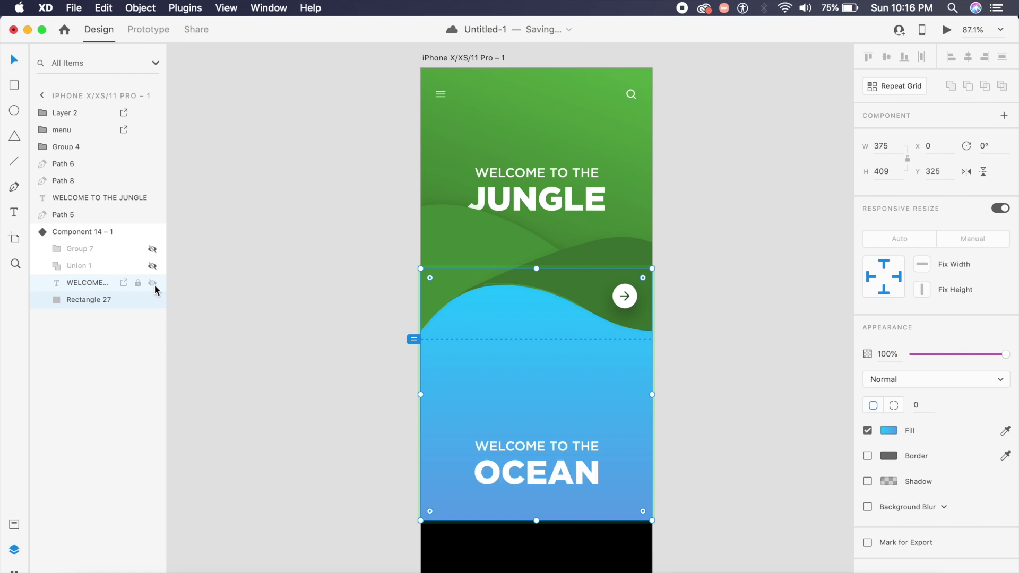
{"action": "left_click", "coordinate": [152, 266]}
{"action": "left_click", "coordinate": [153, 247]}
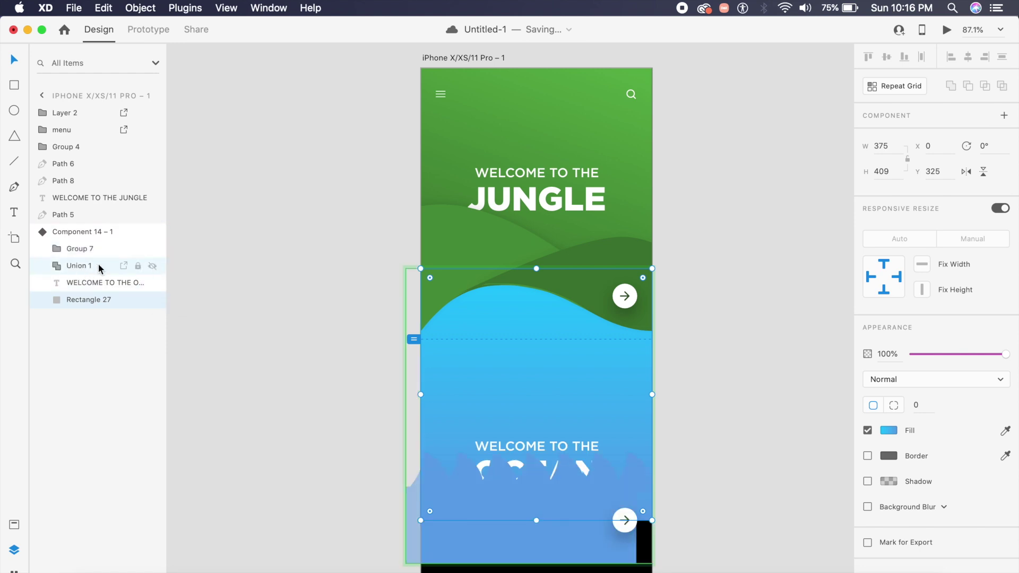
- Raise the OCEAN heading to Y 491, the waves below it, and the arrow button to Y 666
{"action": "left_click", "coordinate": [590, 530]}
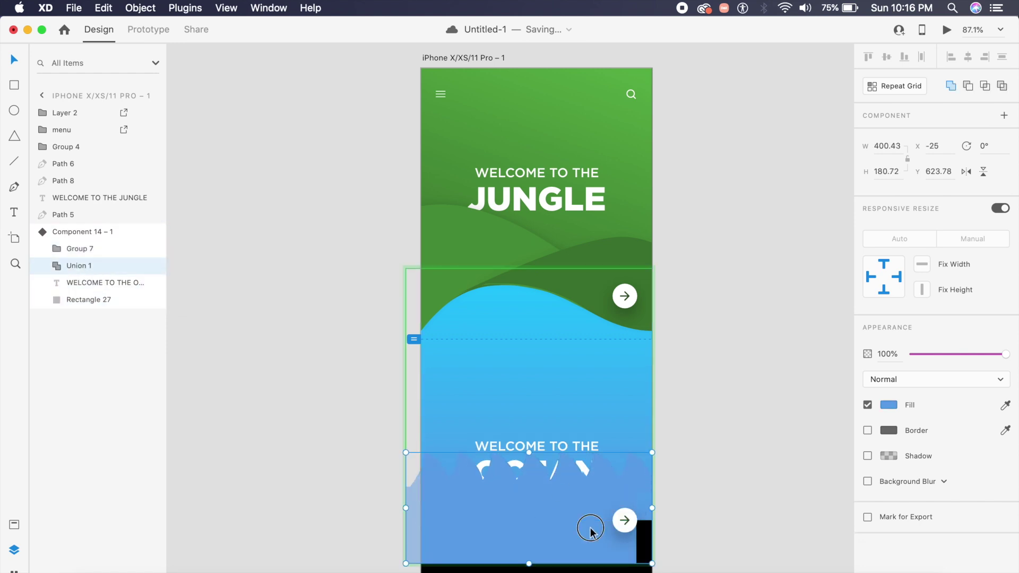
{"action": "left_click_drag", "start_coordinate": [574, 451], "coordinate": [569, 379]}
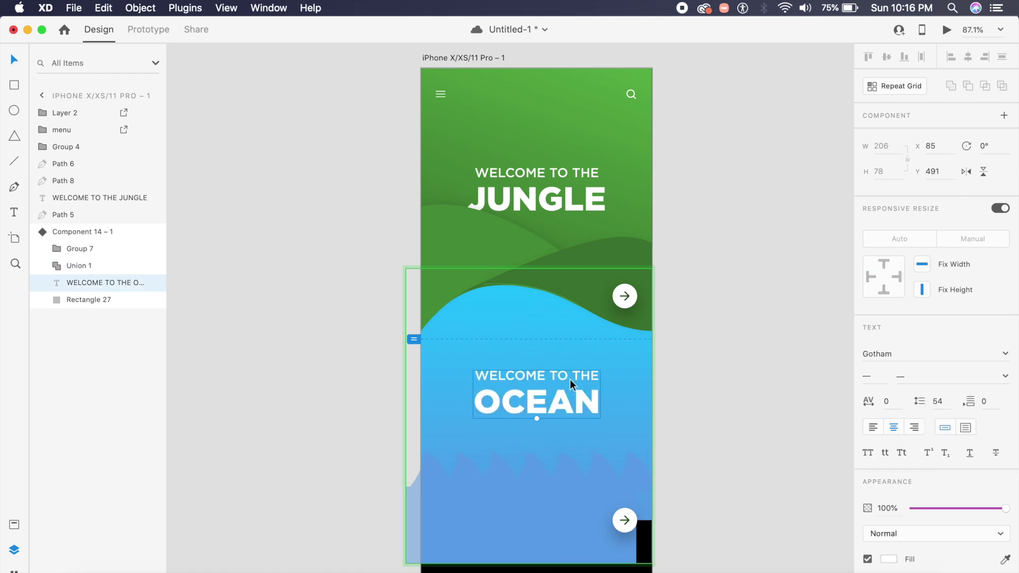
{"action": "left_click_drag", "start_coordinate": [570, 499], "coordinate": [588, 458]}
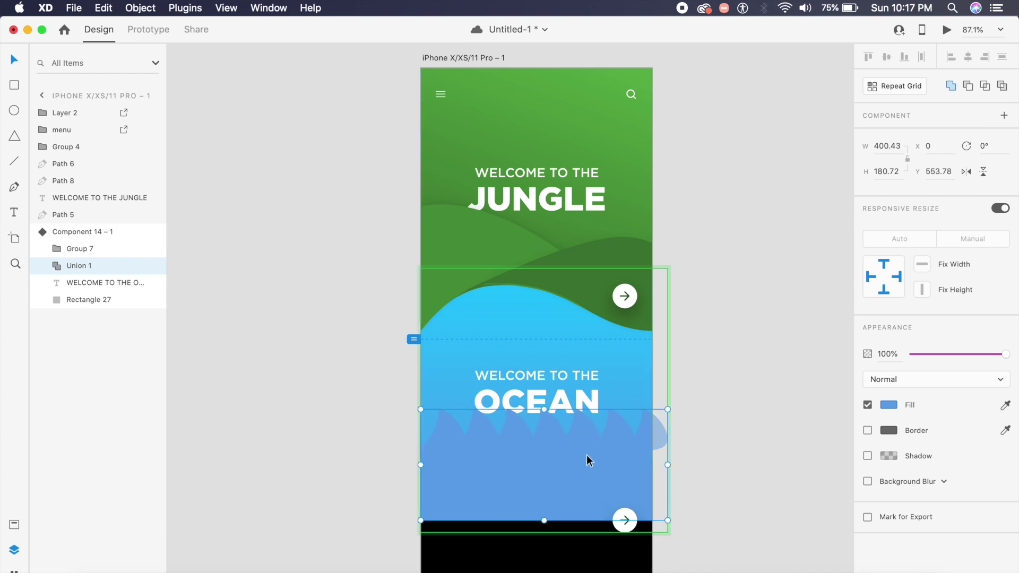
{"action": "left_click_drag", "start_coordinate": [623, 528], "coordinate": [623, 495]}
{"action": "left_click", "coordinate": [694, 498]}
{"action": "scroll", "coordinate": [693, 499], "scroll_direction": "up", "scroll_amount": 2}
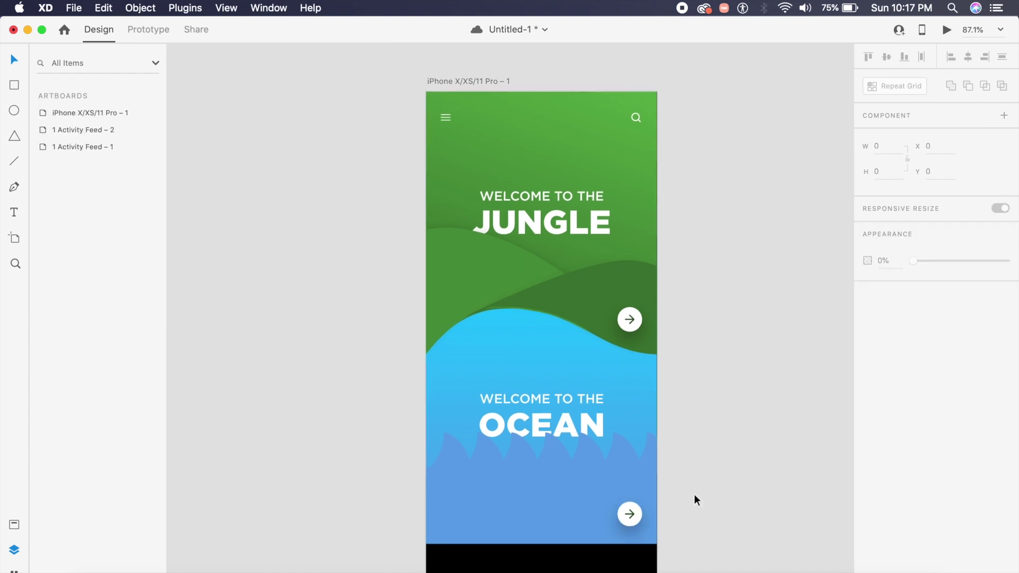
{"action": "left_click", "coordinate": [610, 409]}
{"action": "left_click", "coordinate": [615, 240]}
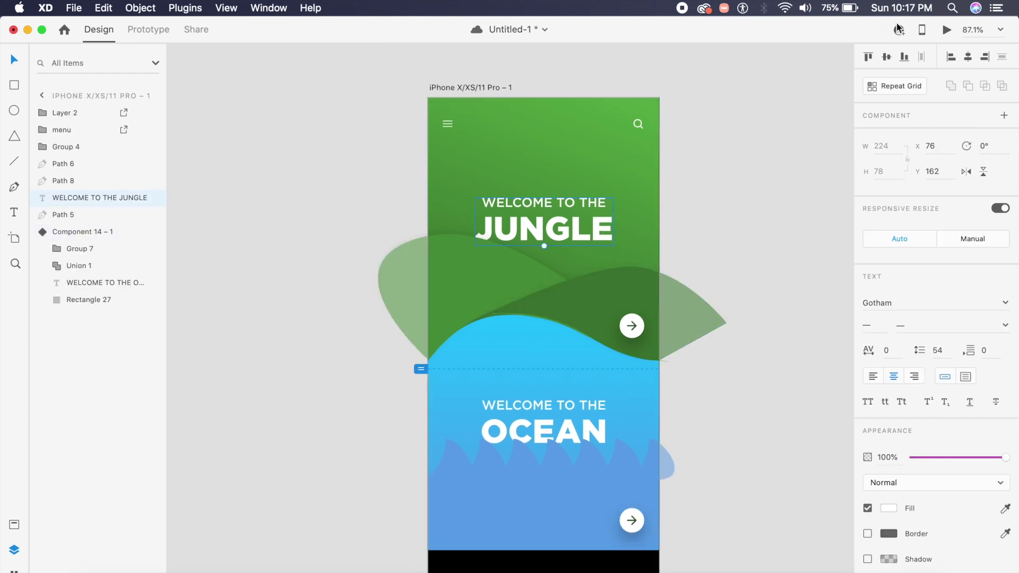
{"action": "left_click", "coordinate": [525, 387]}
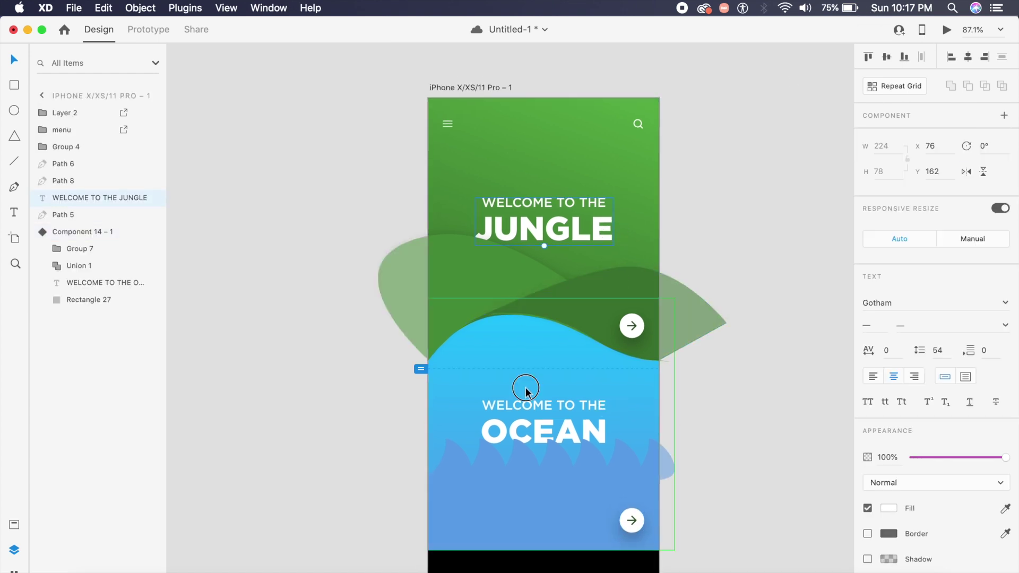
- In Prototype mode, set the Default State's hover auto-animate to Ease In-Out easing and 0.6 s duration
{"action": "left_click", "coordinate": [149, 30]}
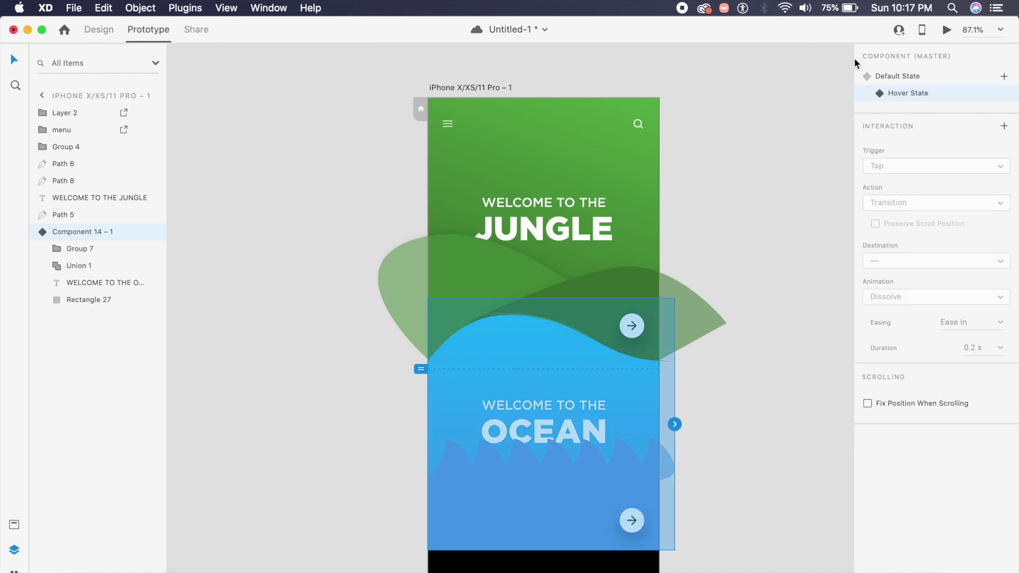
{"action": "left_click", "coordinate": [908, 77]}
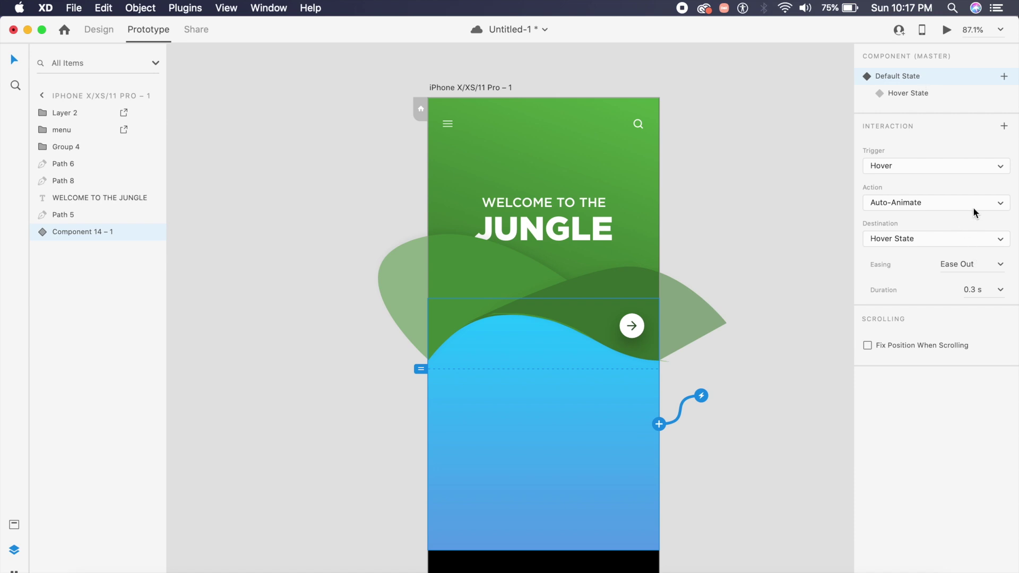
{"action": "left_click", "coordinate": [998, 264]}
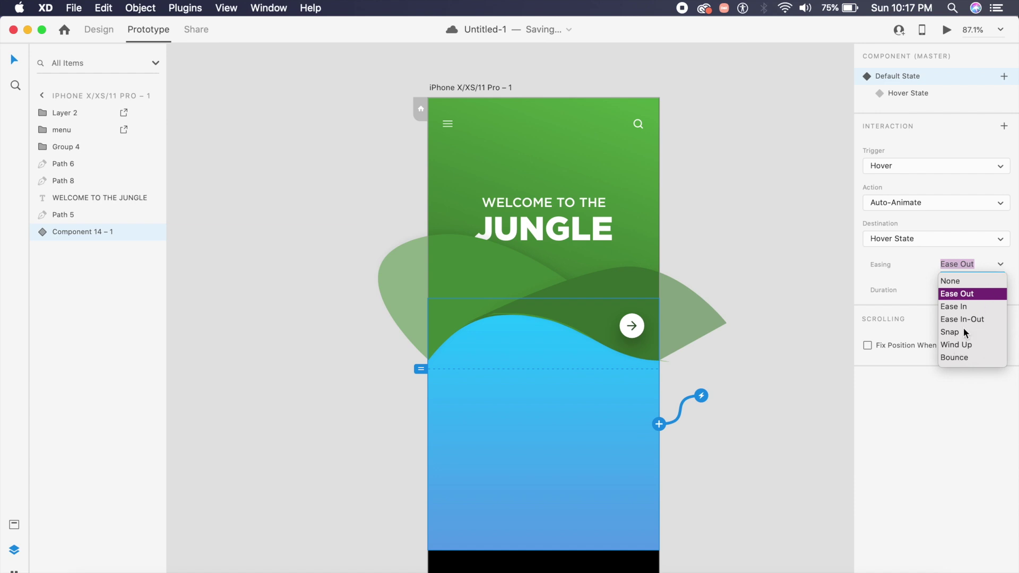
{"action": "left_click", "coordinate": [973, 319]}
{"action": "left_click", "coordinate": [999, 290]}
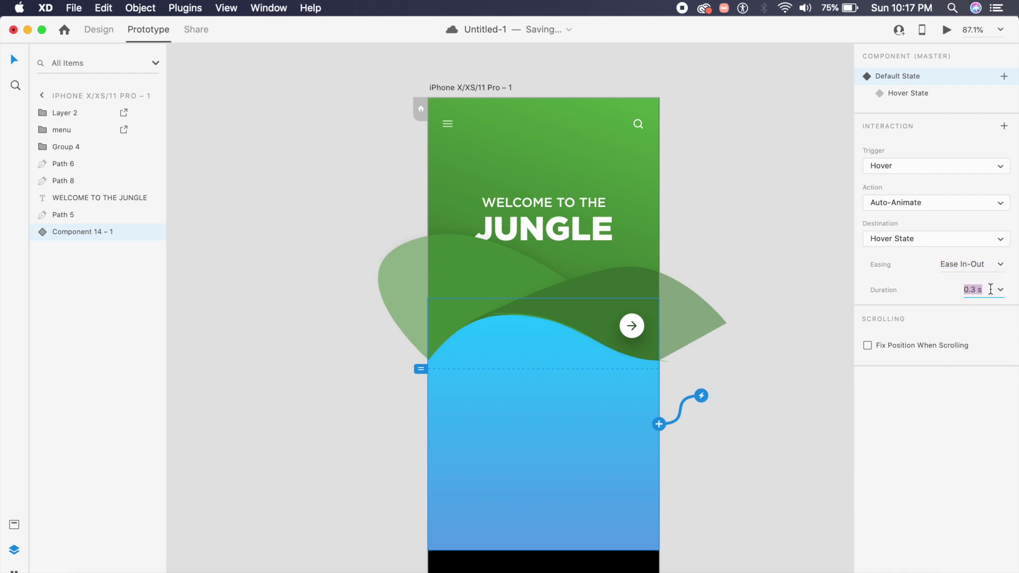
{"action": "left_click", "coordinate": [975, 333]}
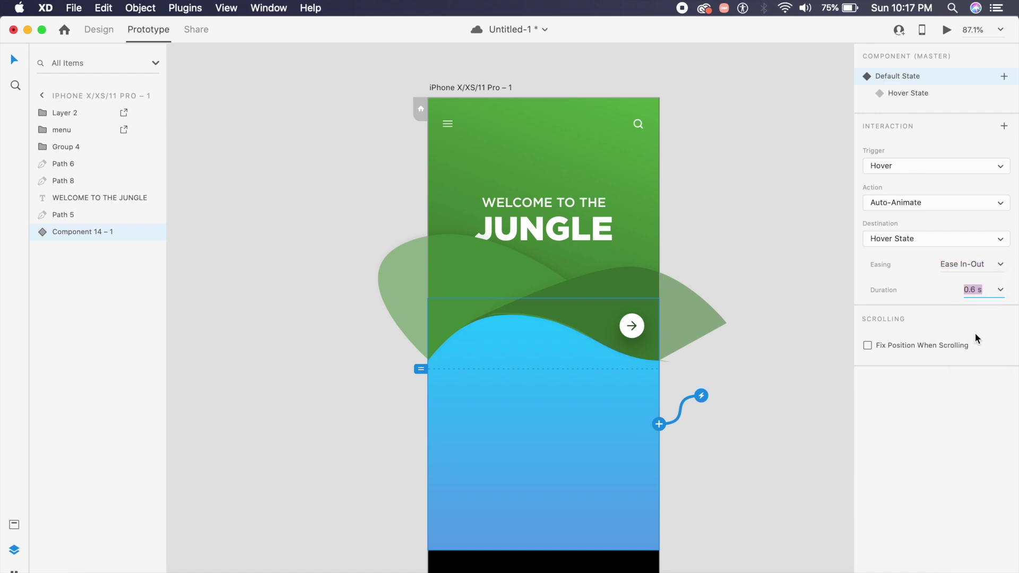
{"action": "left_click", "coordinate": [811, 301]}
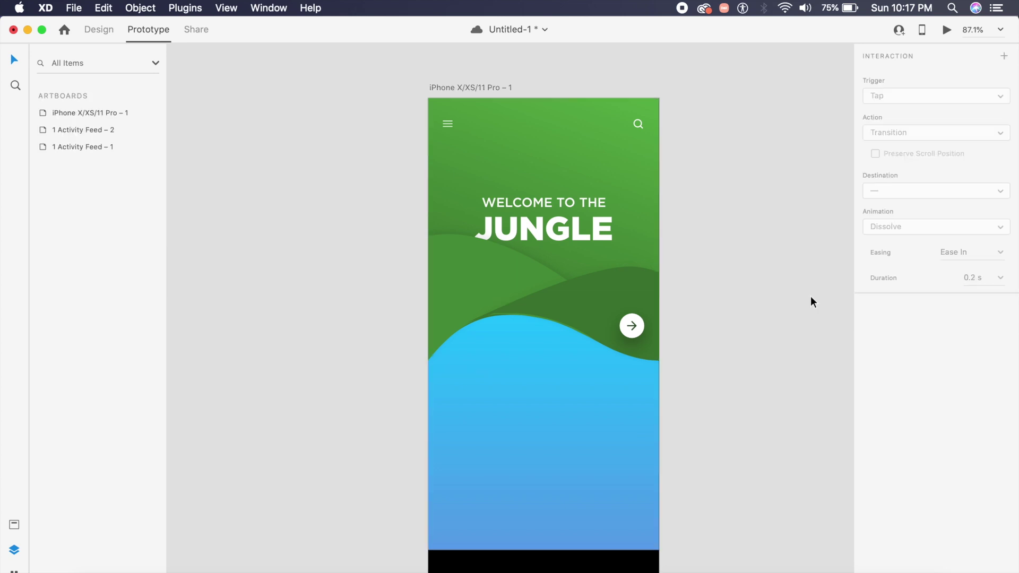
- Launch the Desktop Preview of the iPhone artboard and reposition its window
{"action": "left_click", "coordinate": [603, 431]}
{"action": "left_click", "coordinate": [632, 213]}
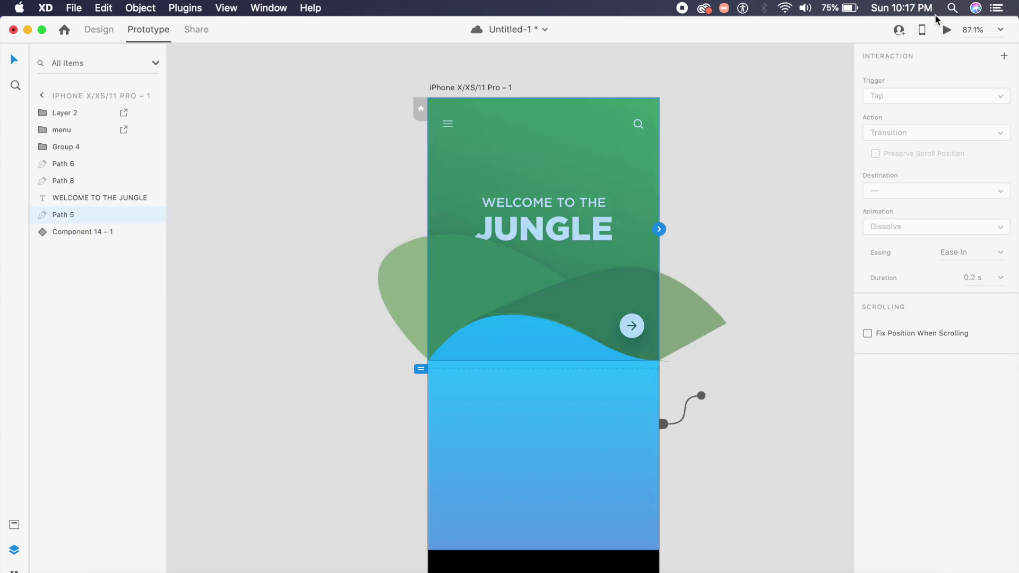
{"action": "left_click", "coordinate": [946, 29]}
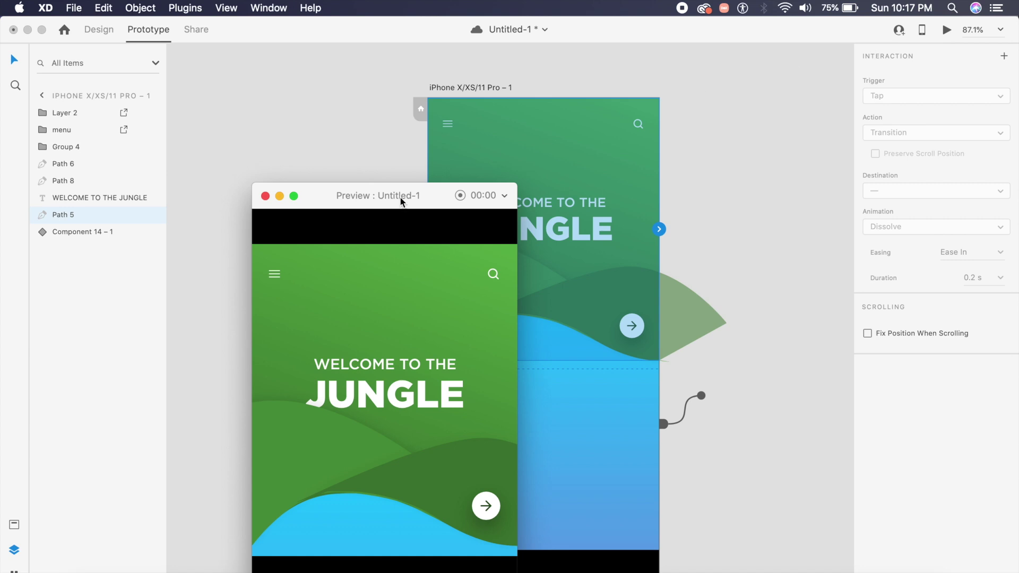
{"action": "left_click_drag", "start_coordinate": [400, 199], "coordinate": [490, 99]}
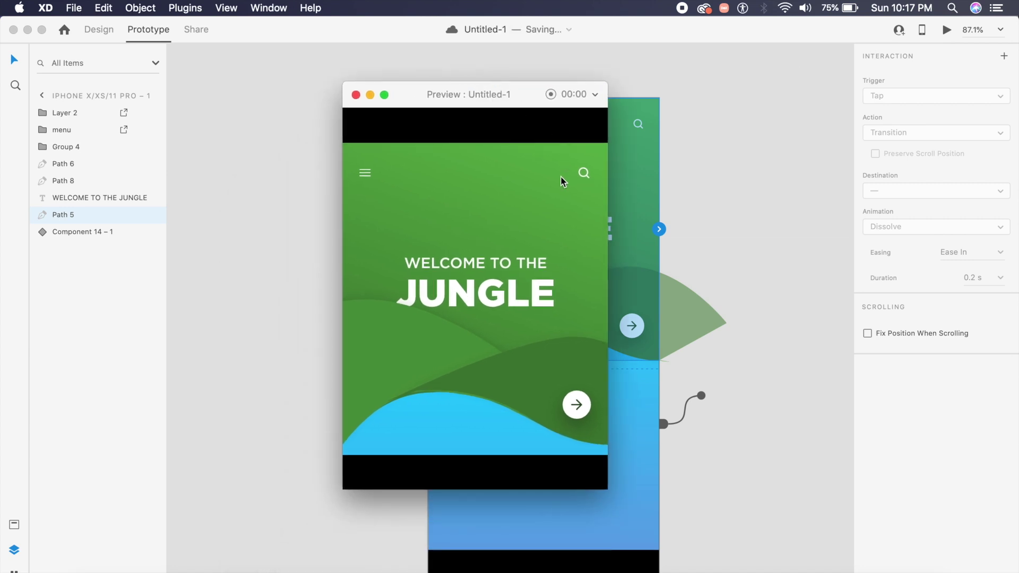
- Scroll the preview down and up between the Jungle and Ocean sections
{"action": "scroll", "coordinate": [557, 235], "scroll_direction": "down", "scroll_amount": 10}
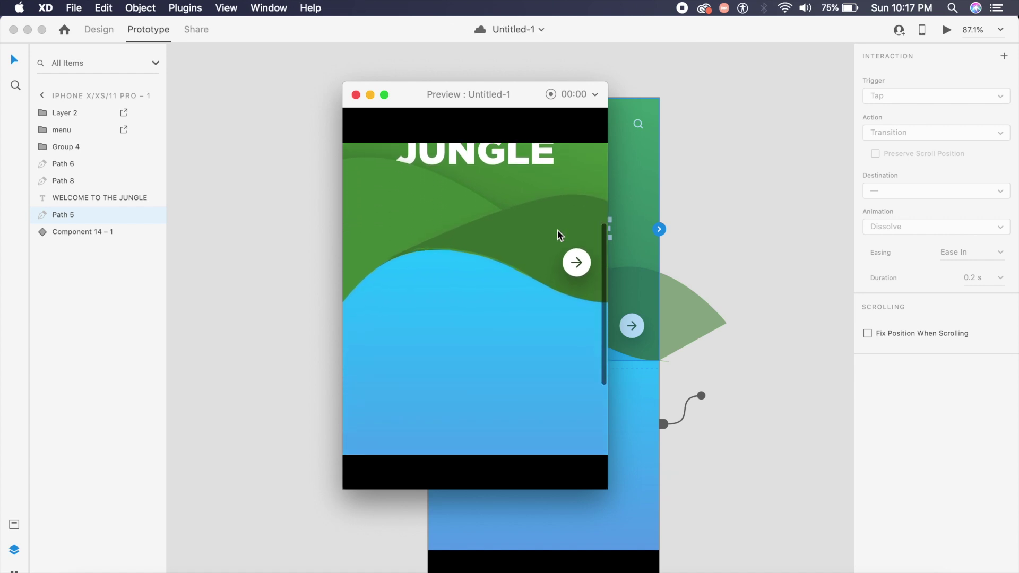
{"action": "scroll", "coordinate": [557, 235], "scroll_direction": "up", "scroll_amount": 8}
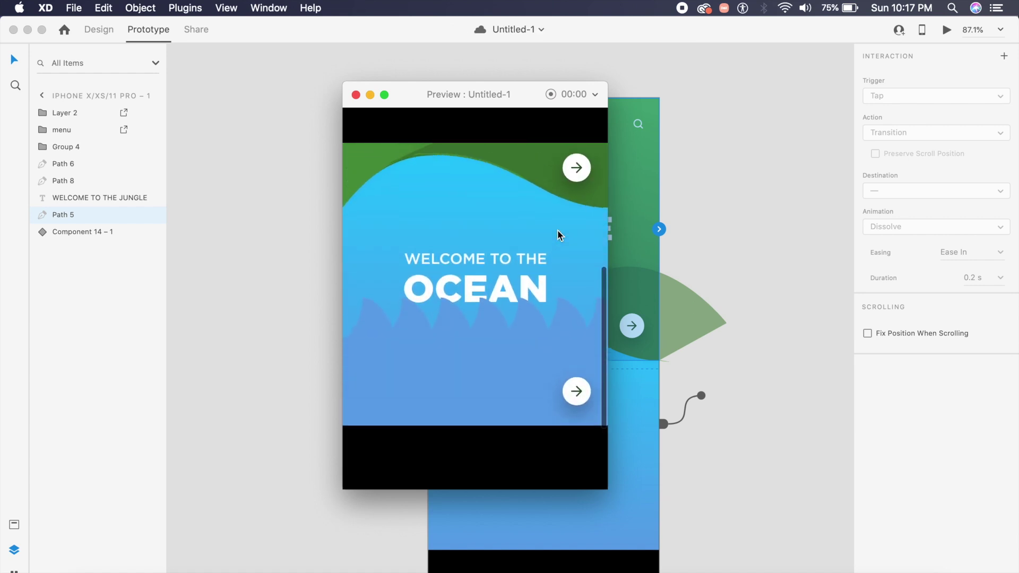
{"action": "scroll", "coordinate": [558, 235], "scroll_direction": "up", "scroll_amount": 3}
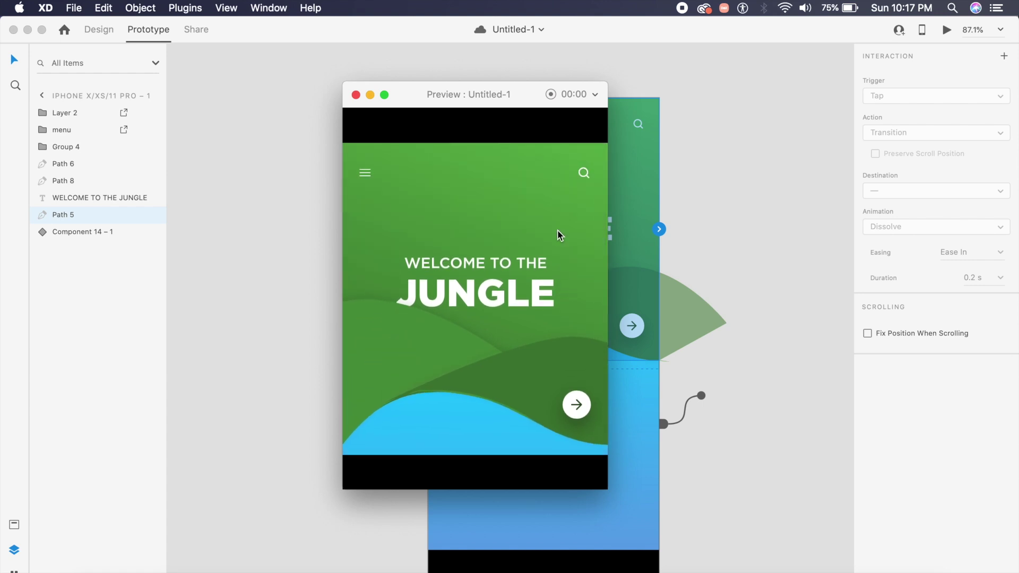
{"action": "scroll", "coordinate": [558, 235], "scroll_direction": "down", "scroll_amount": 10}
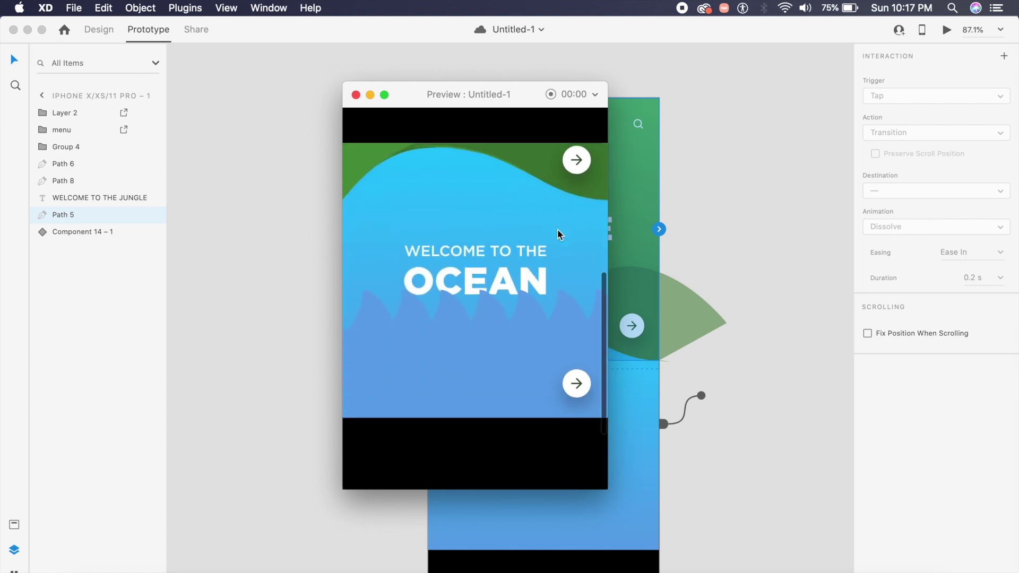
{"action": "scroll", "coordinate": [557, 235], "scroll_direction": "up", "scroll_amount": 5}
{"action": "scroll", "coordinate": [493, 198], "scroll_direction": "up", "scroll_amount": 3}
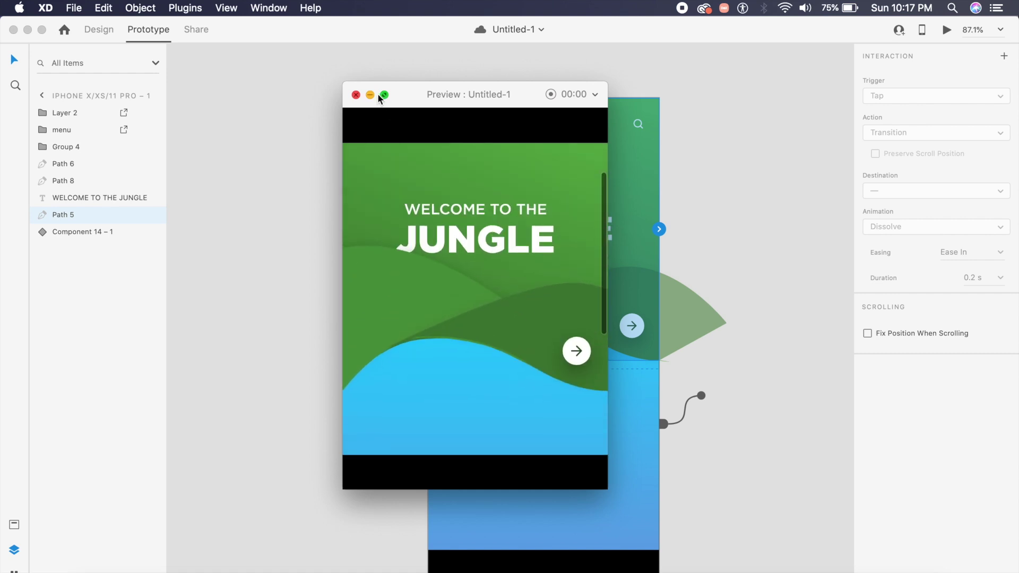